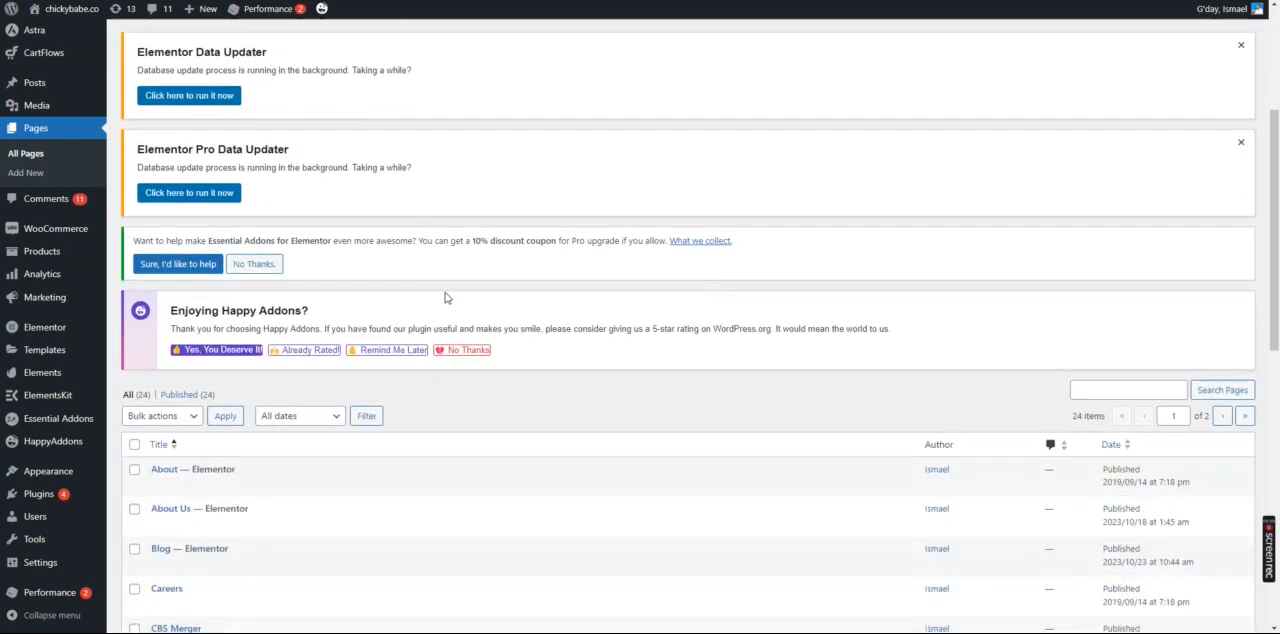
Open the installed plugins list and examine the new-version notices, including those for ElementsKit Lite, Essential Addons for Elementor and MetForm
{"action": "scroll", "coordinate": [440, 284], "scroll_direction": "up", "scroll_amount": 15}
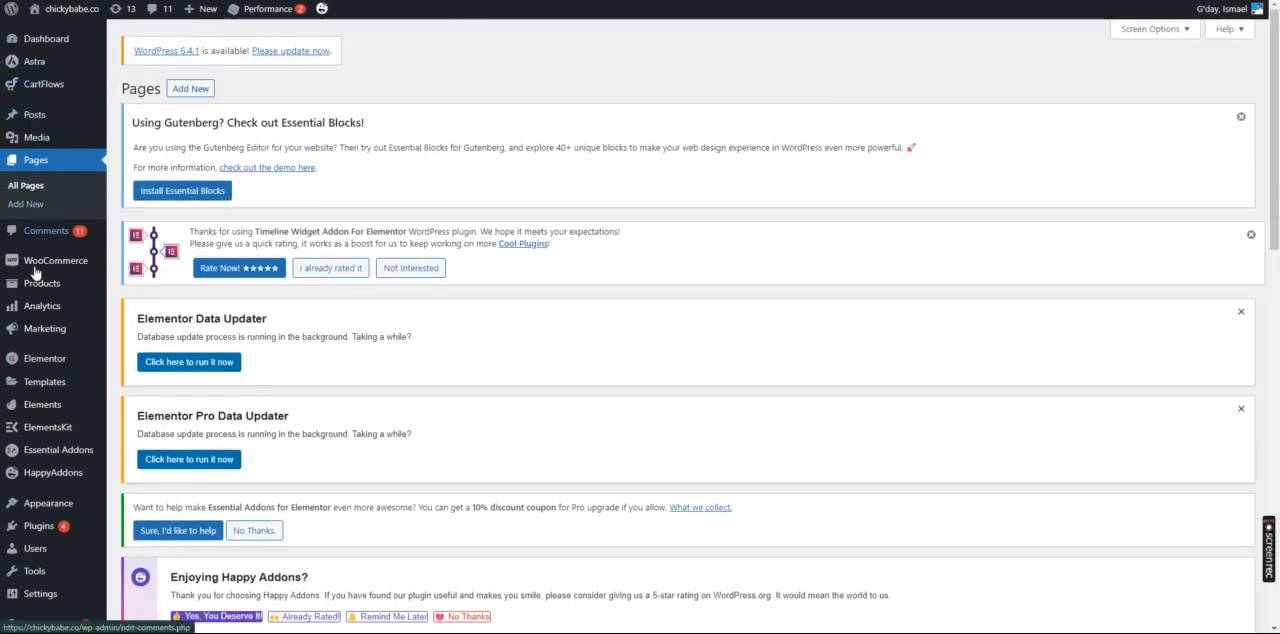
{"action": "mouse_move", "coordinate": [62, 526]}
{"action": "left_click", "coordinate": [133, 530]}
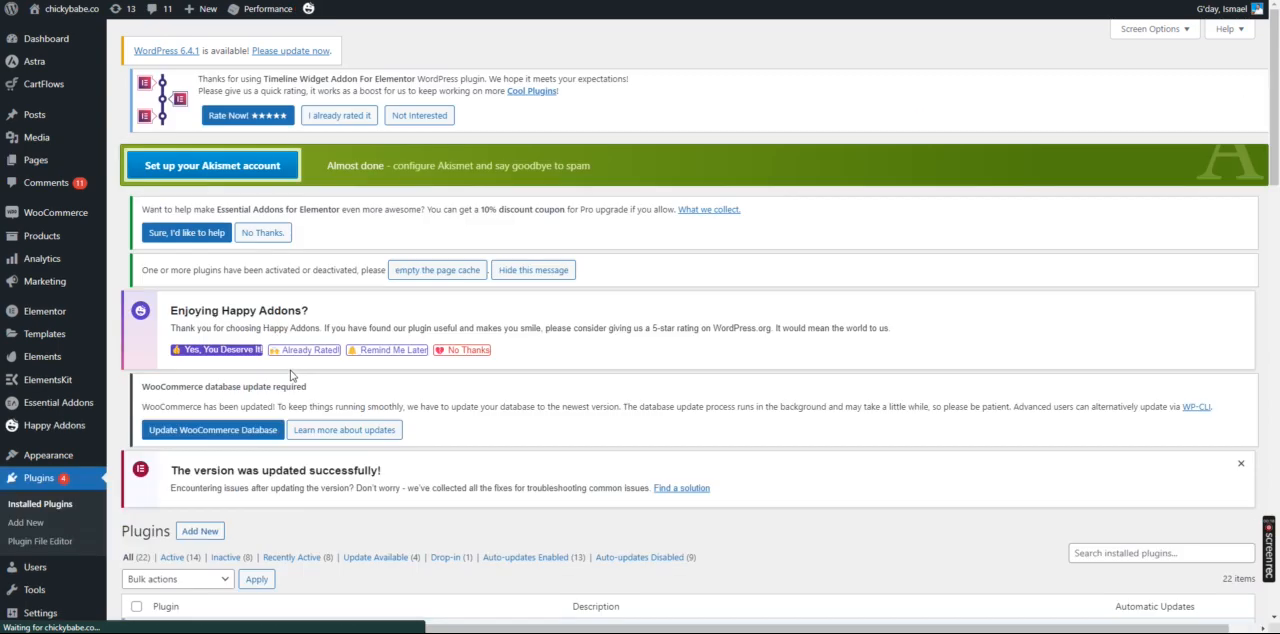
{"action": "scroll", "coordinate": [270, 350], "scroll_direction": "down", "scroll_amount": 5}
{"action": "scroll", "coordinate": [256, 334], "scroll_direction": "down", "scroll_amount": 3}
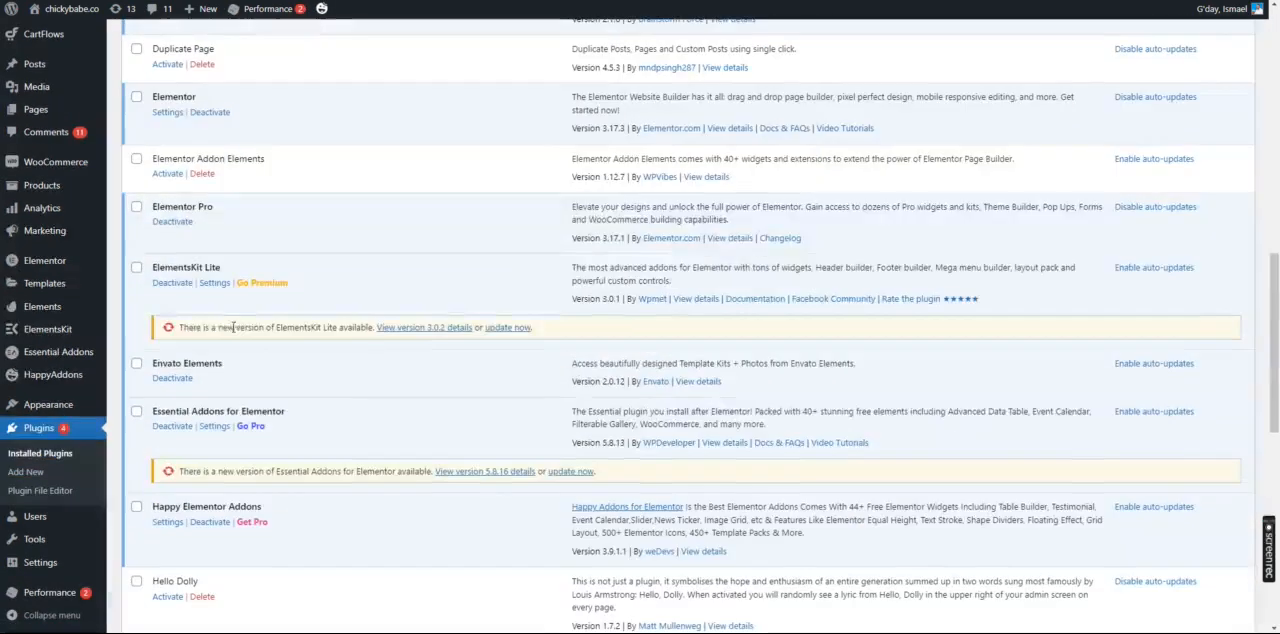
{"action": "left_click_drag", "start_coordinate": [221, 328], "coordinate": [371, 328]}
{"action": "scroll", "coordinate": [371, 340], "scroll_direction": "down", "scroll_amount": 3}
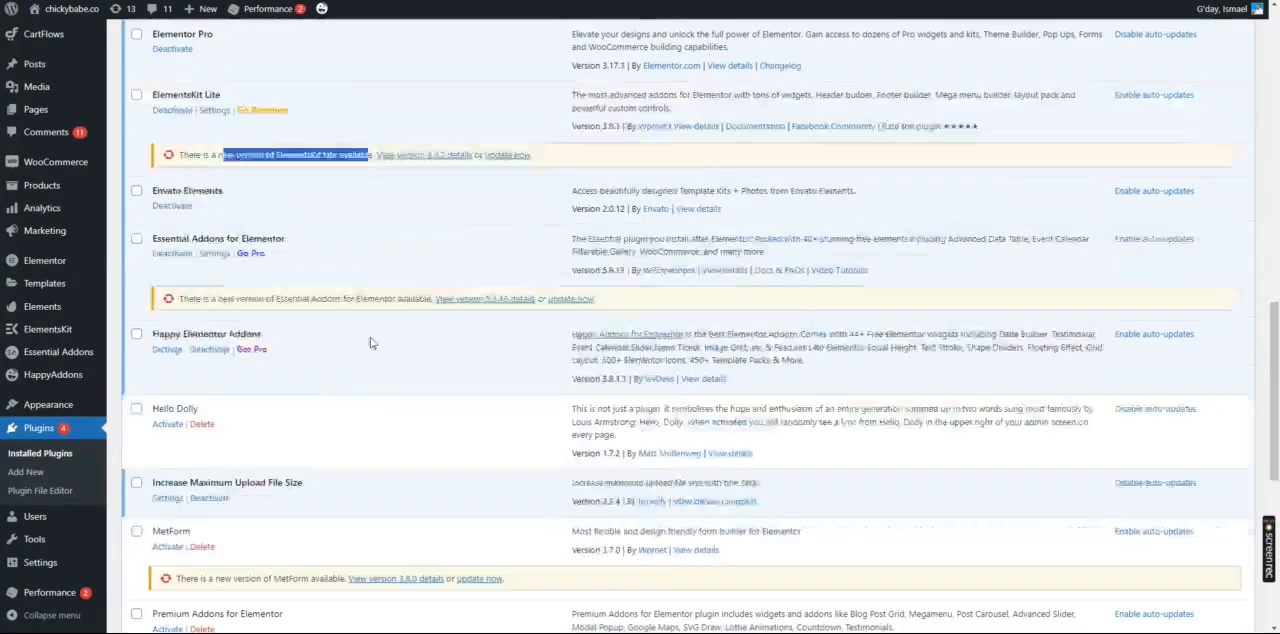
{"action": "left_click_drag", "start_coordinate": [217, 204], "coordinate": [322, 204]}
{"action": "scroll", "coordinate": [321, 294], "scroll_direction": "down", "scroll_amount": 1}
{"action": "scroll", "coordinate": [321, 294], "scroll_direction": "up", "scroll_amount": 1}
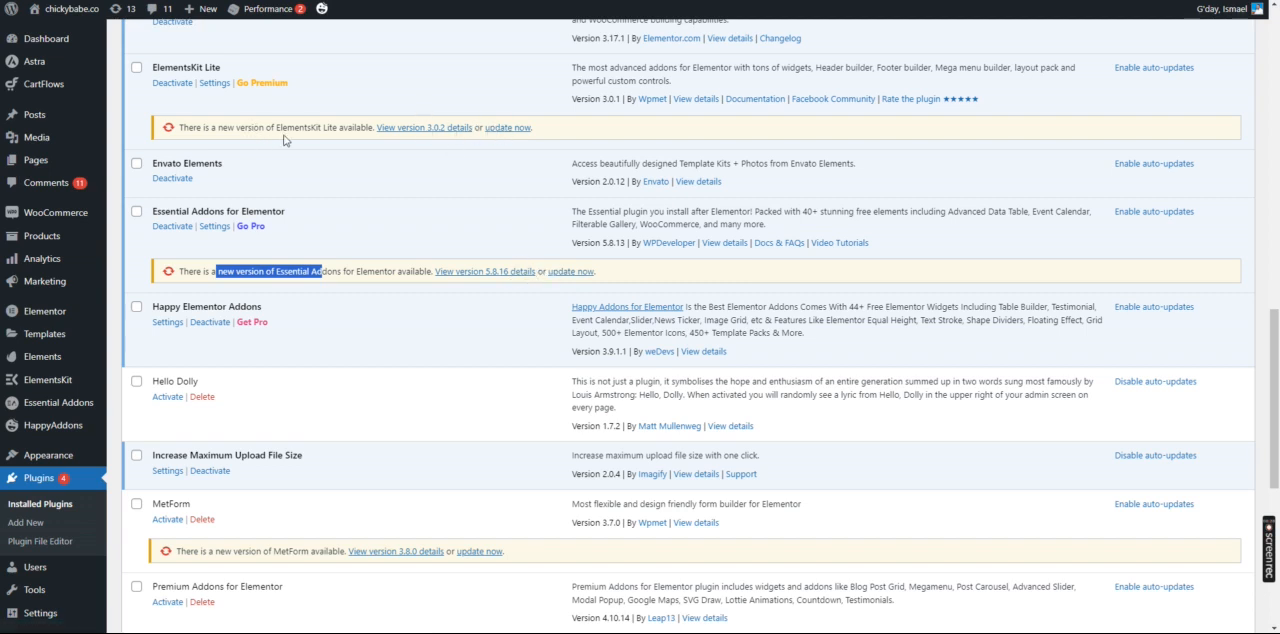
{"action": "scroll", "coordinate": [329, 197], "scroll_direction": "down", "scroll_amount": 4}
{"action": "left_click_drag", "start_coordinate": [214, 218], "coordinate": [302, 218]}
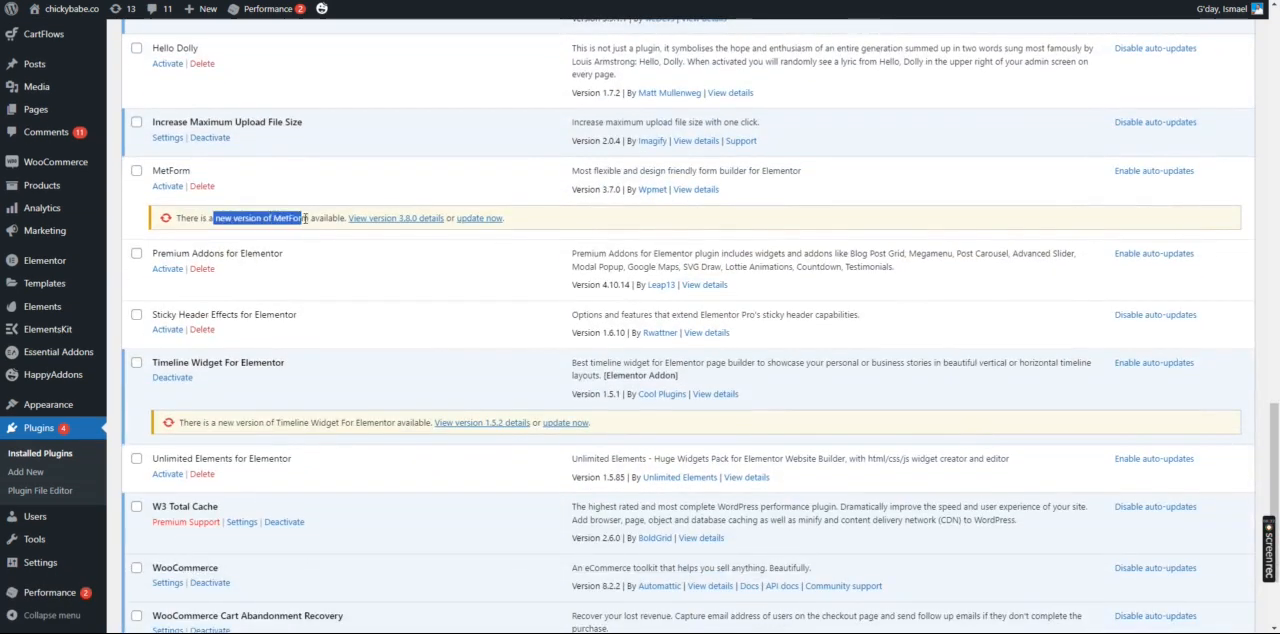
{"action": "scroll", "coordinate": [300, 225], "scroll_direction": "down", "scroll_amount": 2}
{"action": "left_click_drag", "start_coordinate": [248, 280], "coordinate": [334, 280]}
{"action": "scroll", "coordinate": [334, 280], "scroll_direction": "up", "scroll_amount": 5}
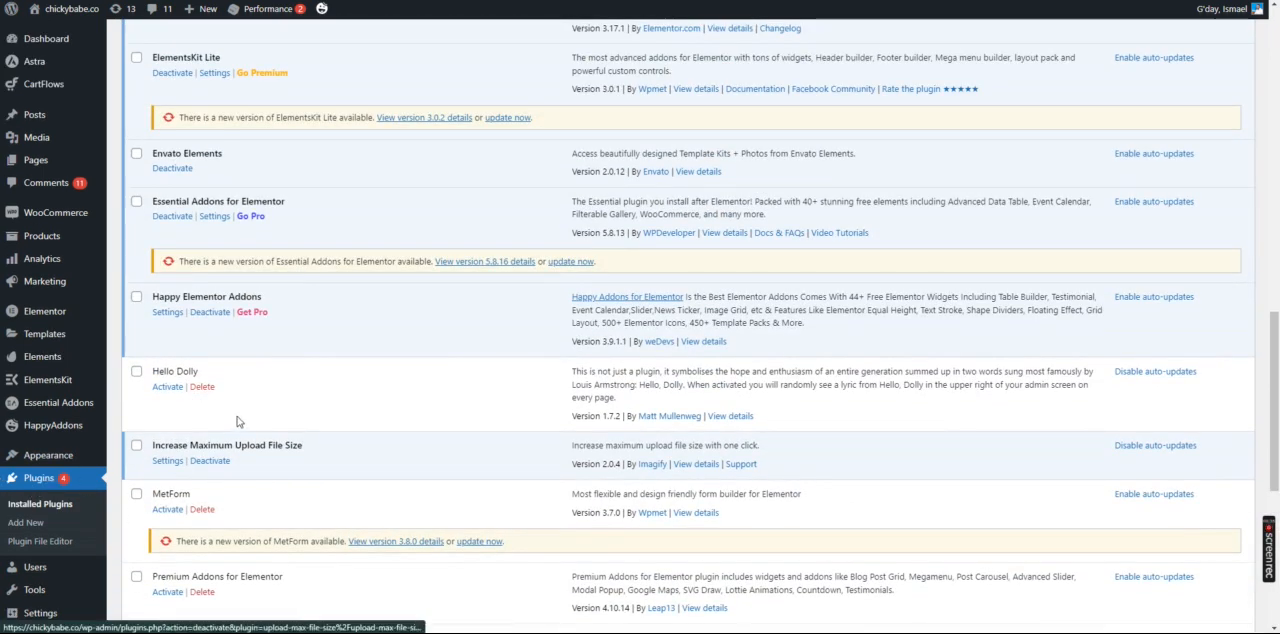
Open the installed themes overview and examine which themes have a new version available
{"action": "mouse_move", "coordinate": [60, 455]}
{"action": "left_click", "coordinate": [140, 459]}
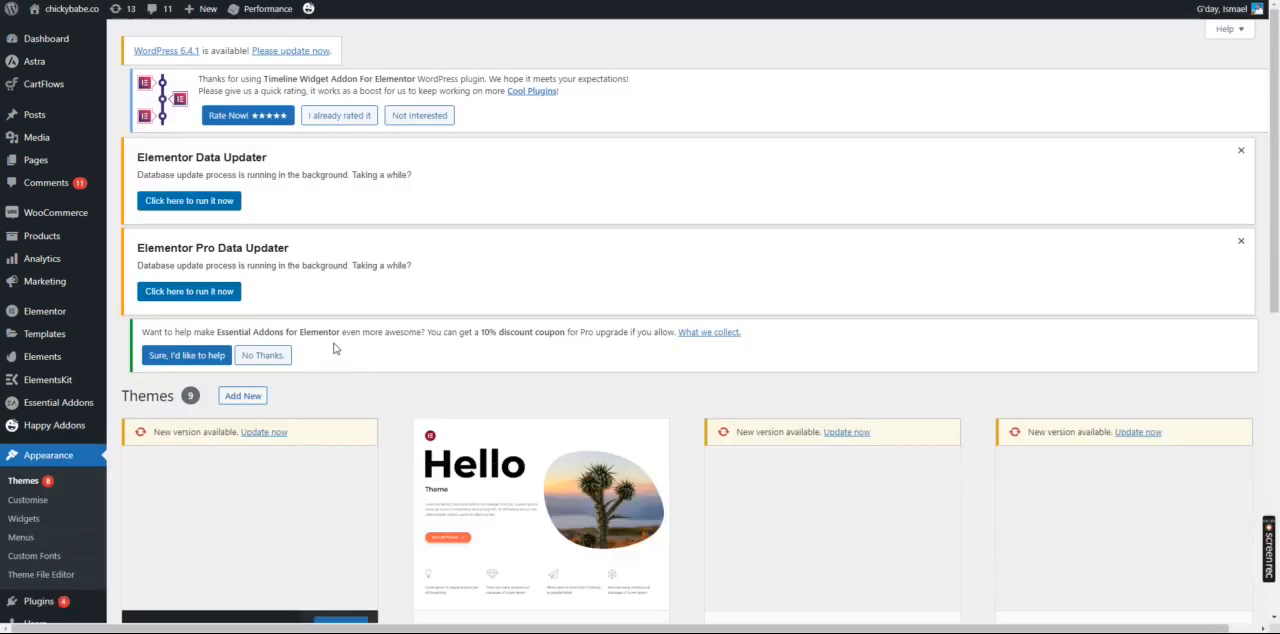
{"action": "scroll", "coordinate": [330, 340], "scroll_direction": "down", "scroll_amount": 3}
{"action": "scroll", "coordinate": [286, 250], "scroll_direction": "up", "scroll_amount": 1}
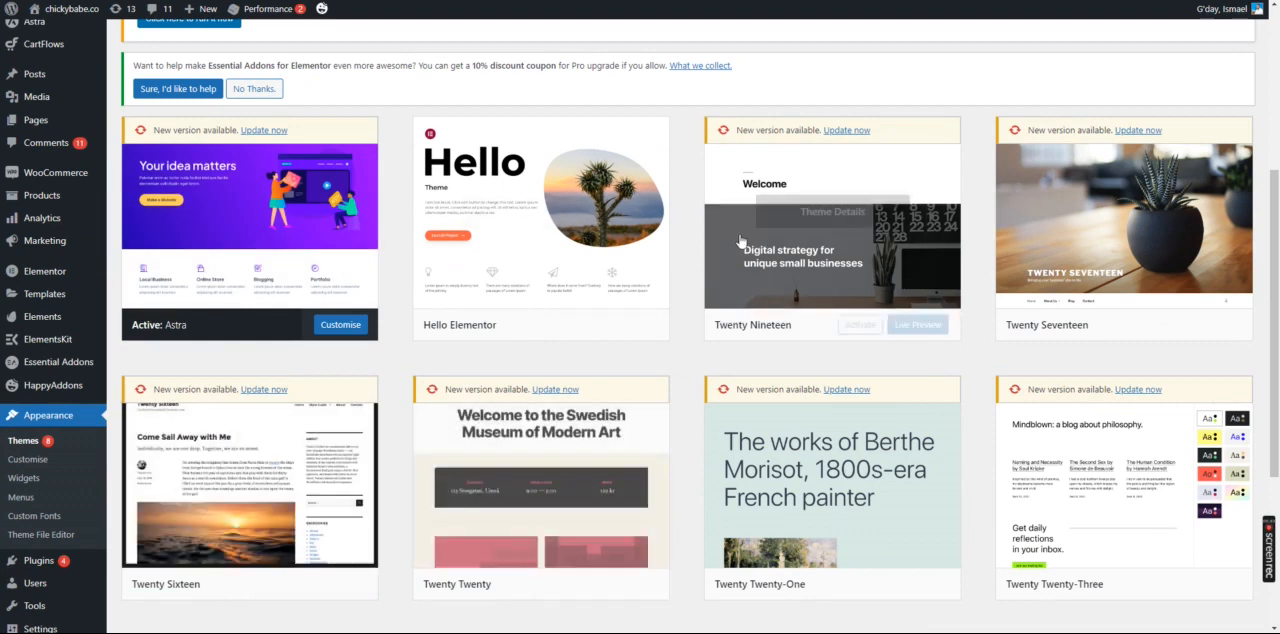
{"action": "scroll", "coordinate": [1050, 345], "scroll_direction": "down", "scroll_amount": 3}
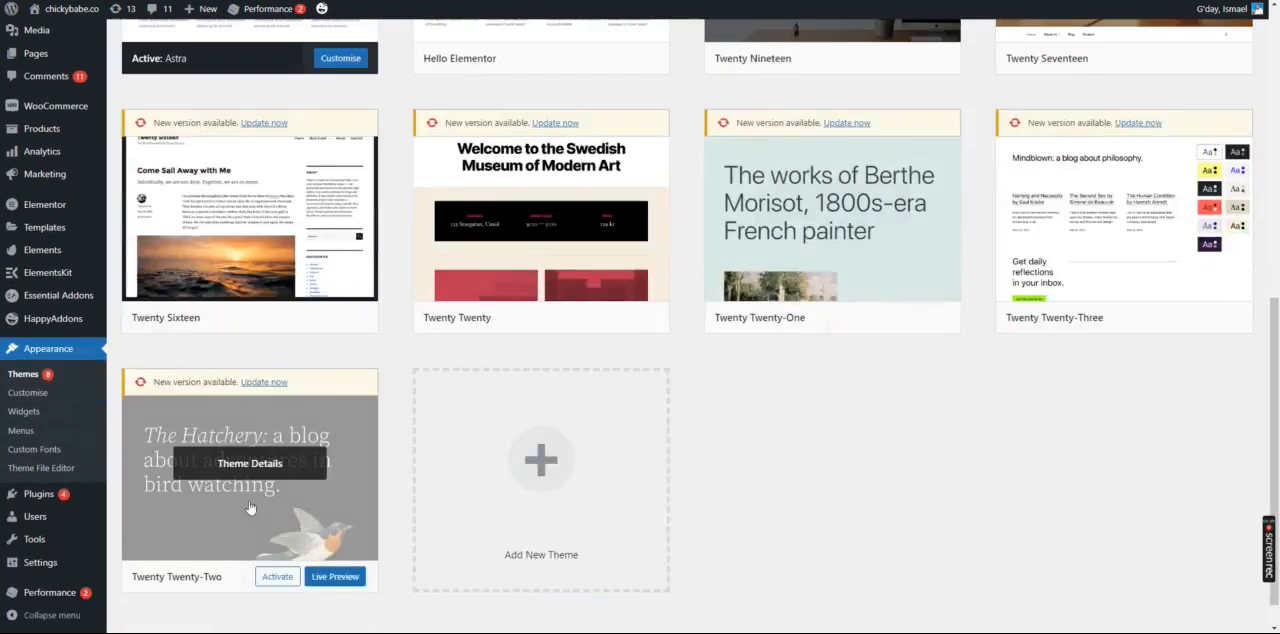
{"action": "scroll", "coordinate": [577, 349], "scroll_direction": "up", "scroll_amount": 5}
{"action": "scroll", "coordinate": [490, 355], "scroll_direction": "up", "scroll_amount": 2}
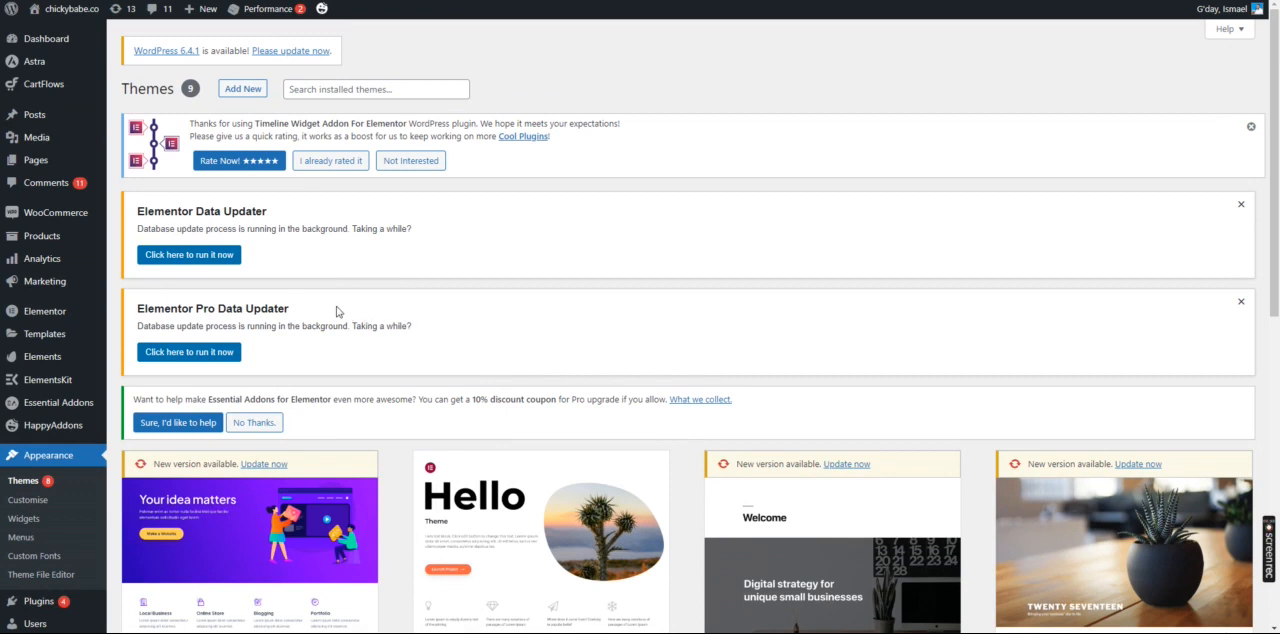
Open the WordPress Updates page and examine the available WordPress core update
{"action": "left_click", "coordinate": [118, 12]}
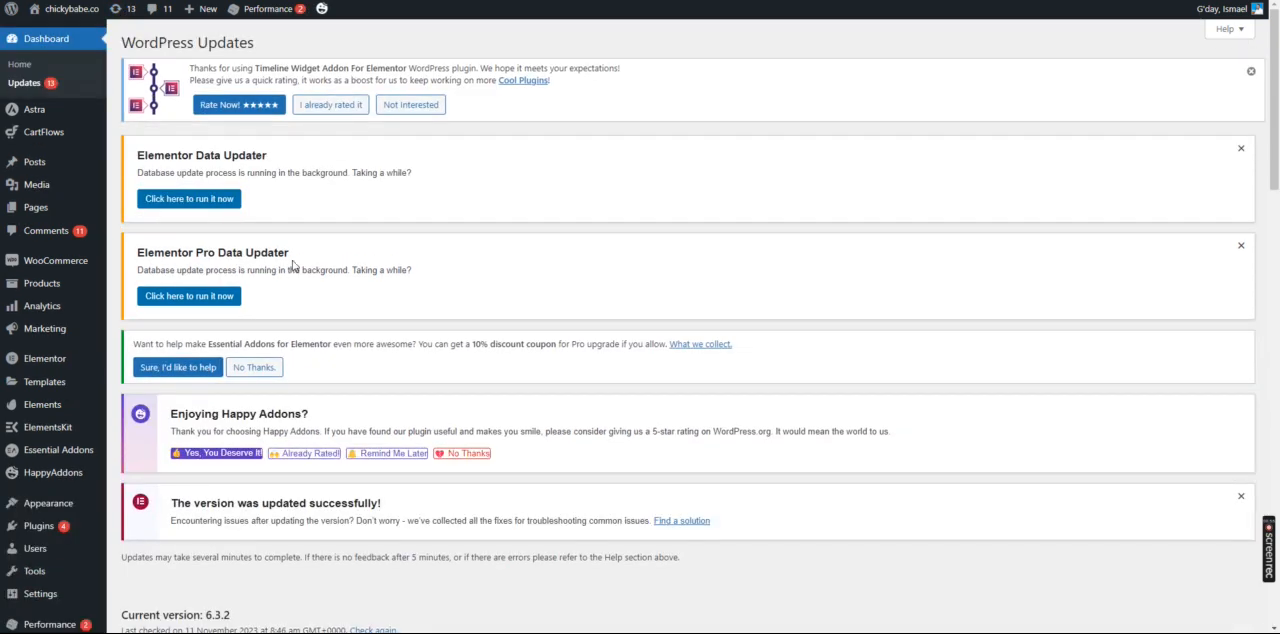
{"action": "scroll", "coordinate": [290, 260], "scroll_direction": "down", "scroll_amount": 6}
{"action": "scroll", "coordinate": [252, 252], "scroll_direction": "down", "scroll_amount": 4}
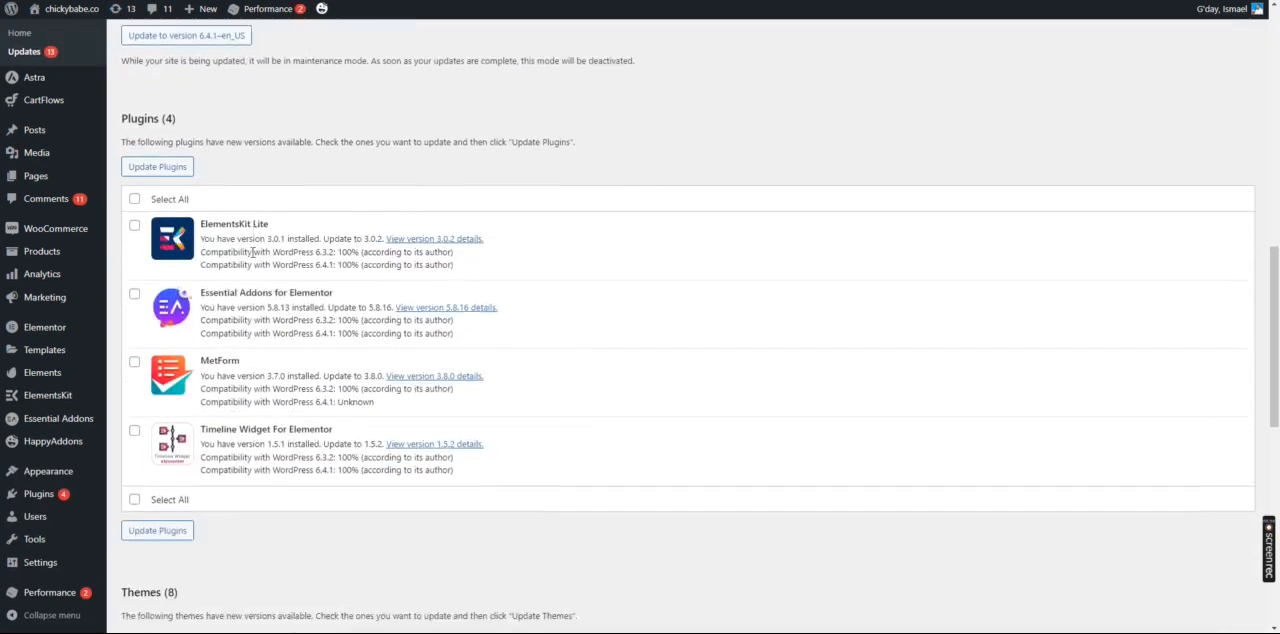
{"action": "scroll", "coordinate": [246, 256], "scroll_direction": "up", "scroll_amount": 7}
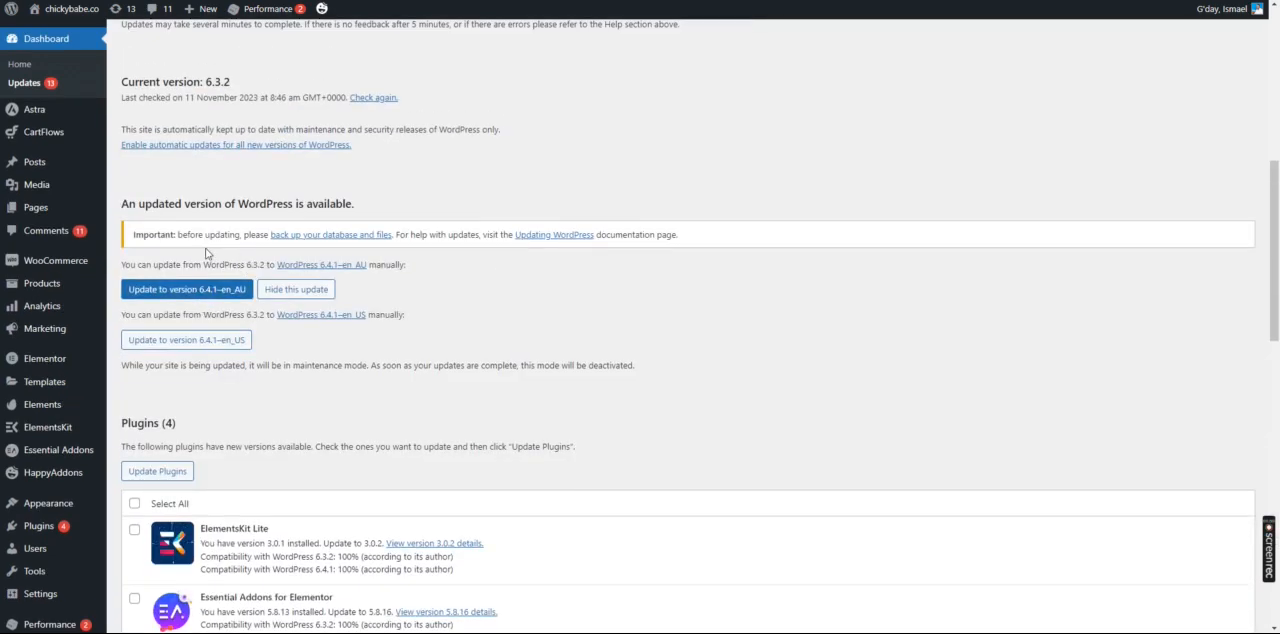
{"action": "left_click_drag", "start_coordinate": [170, 206], "coordinate": [364, 208]}
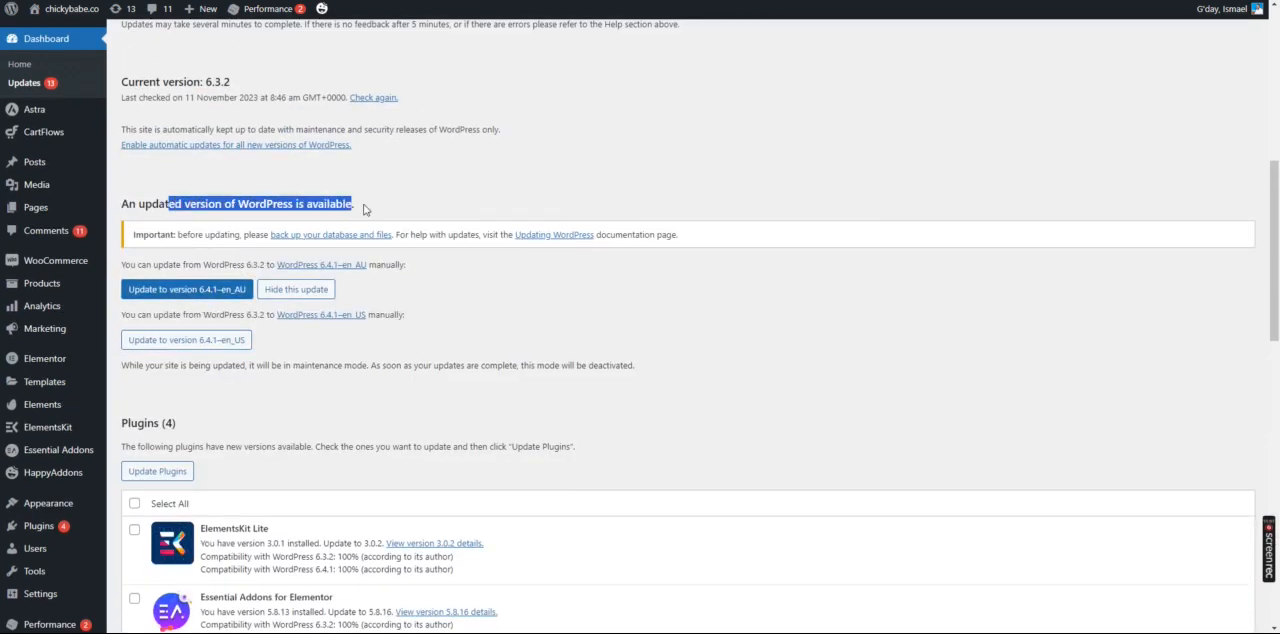
Examine the plugins and themes listed with pending updates on the WordPress Updates page
{"action": "scroll", "coordinate": [290, 303], "scroll_direction": "down", "scroll_amount": 2}
{"action": "scroll", "coordinate": [290, 303], "scroll_direction": "down", "scroll_amount": 1}
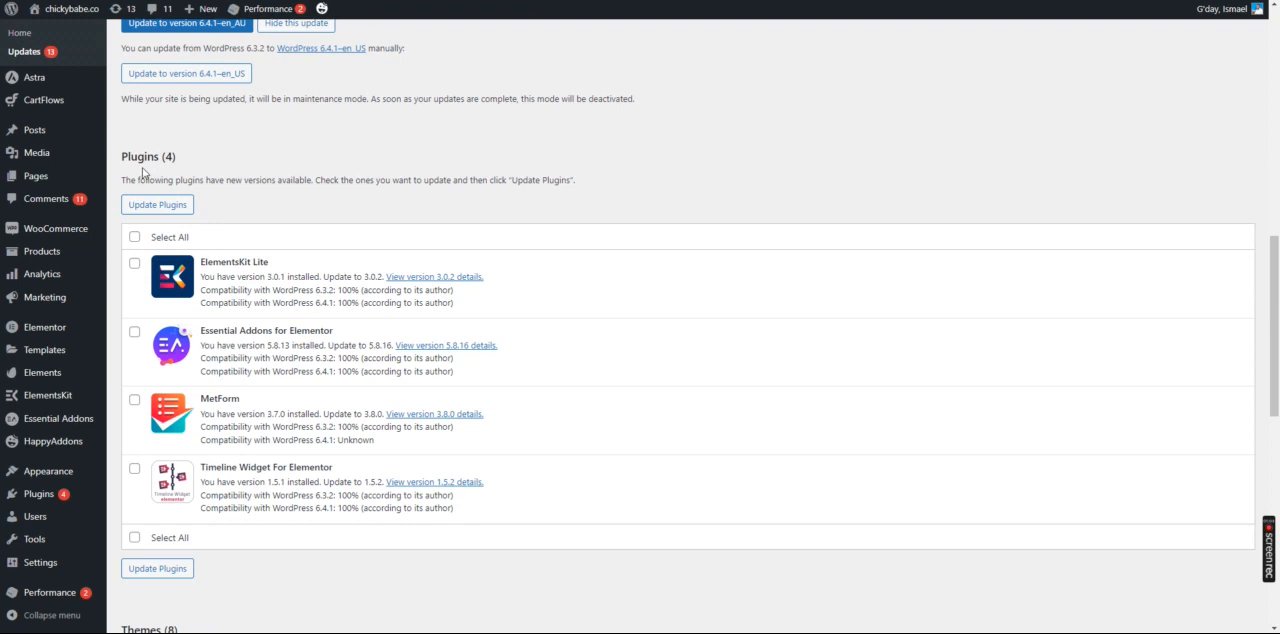
{"action": "left_click_drag", "start_coordinate": [124, 156], "coordinate": [249, 180]}
{"action": "scroll", "coordinate": [245, 190], "scroll_direction": "down", "scroll_amount": 6}
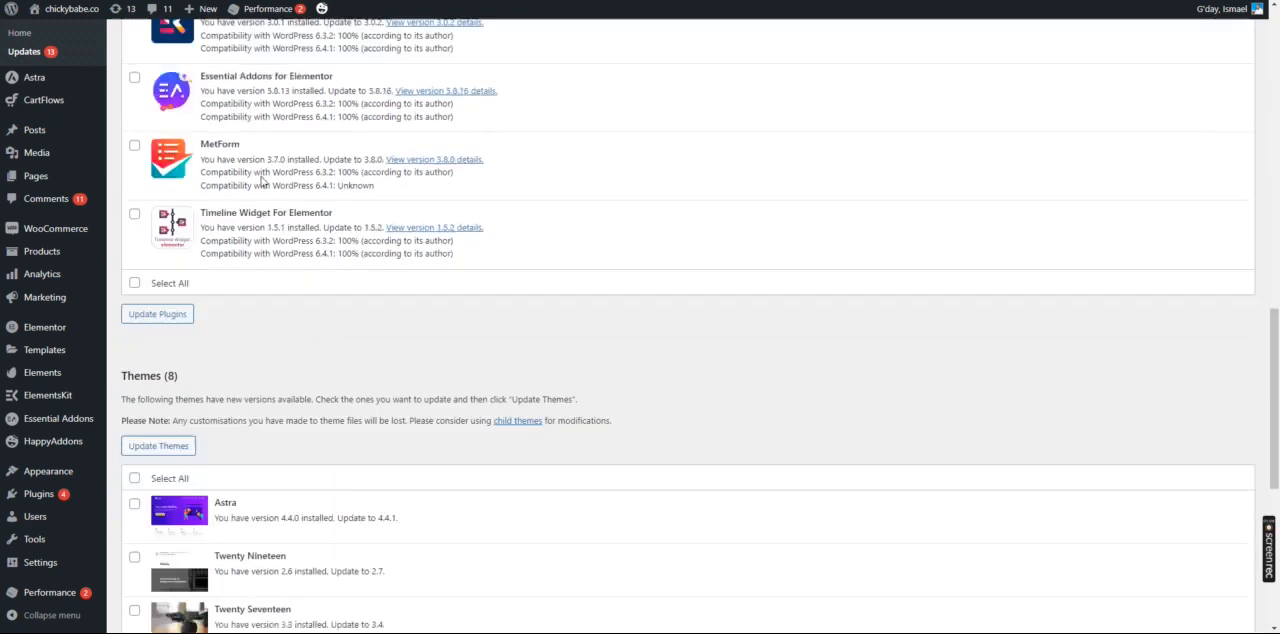
{"action": "scroll", "coordinate": [215, 201], "scroll_direction": "up", "scroll_amount": 2}
{"action": "left_click_drag", "start_coordinate": [122, 164], "coordinate": [178, 166]}
{"action": "scroll", "coordinate": [371, 240], "scroll_direction": "down", "scroll_amount": 3}
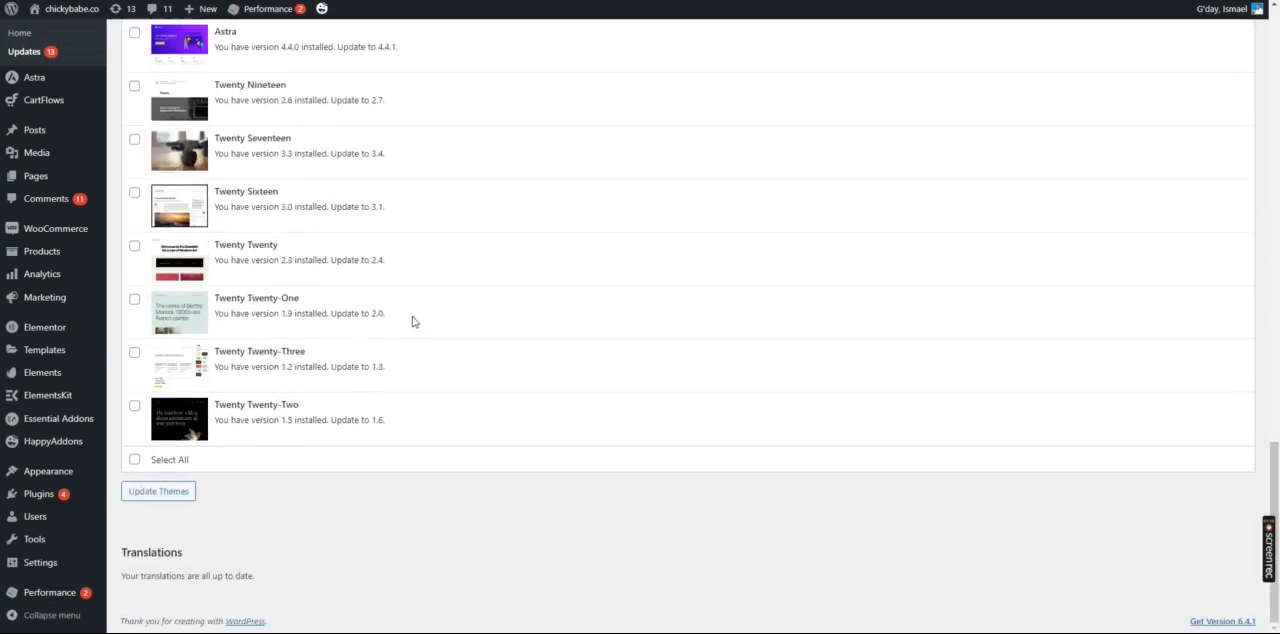
{"action": "scroll", "coordinate": [323, 318], "scroll_direction": "up", "scroll_amount": 15}
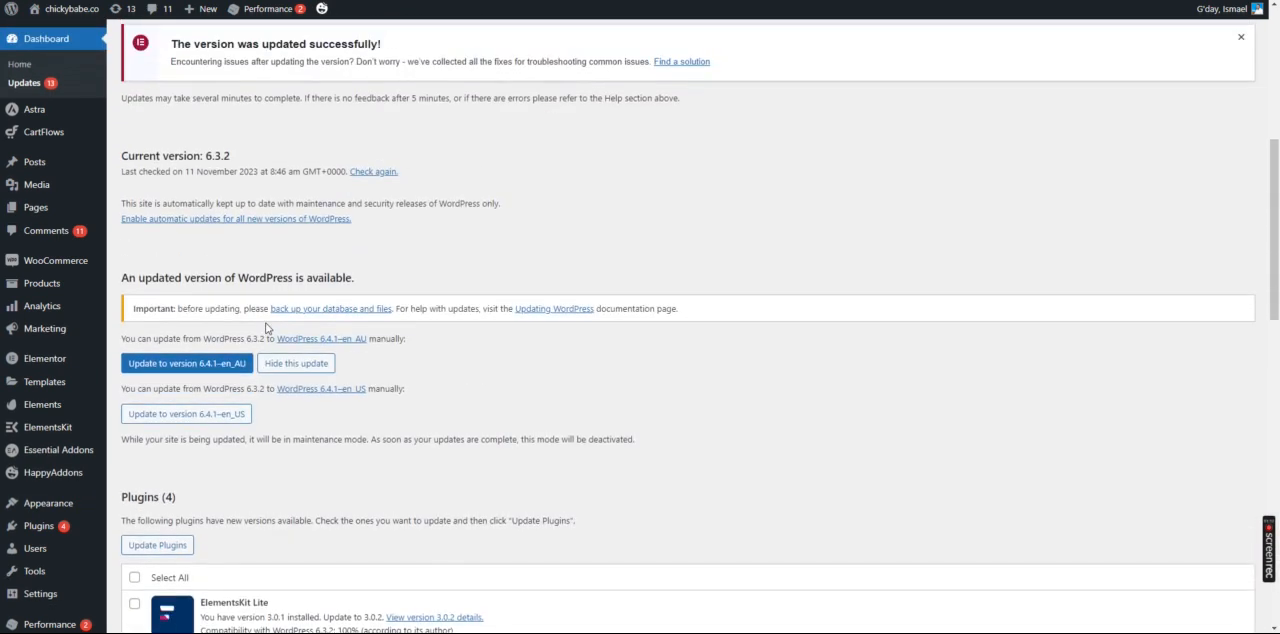
Select all plugins with pending updates on the WordPress Updates page and update them together
{"action": "scroll", "coordinate": [267, 328], "scroll_direction": "down", "scroll_amount": 3}
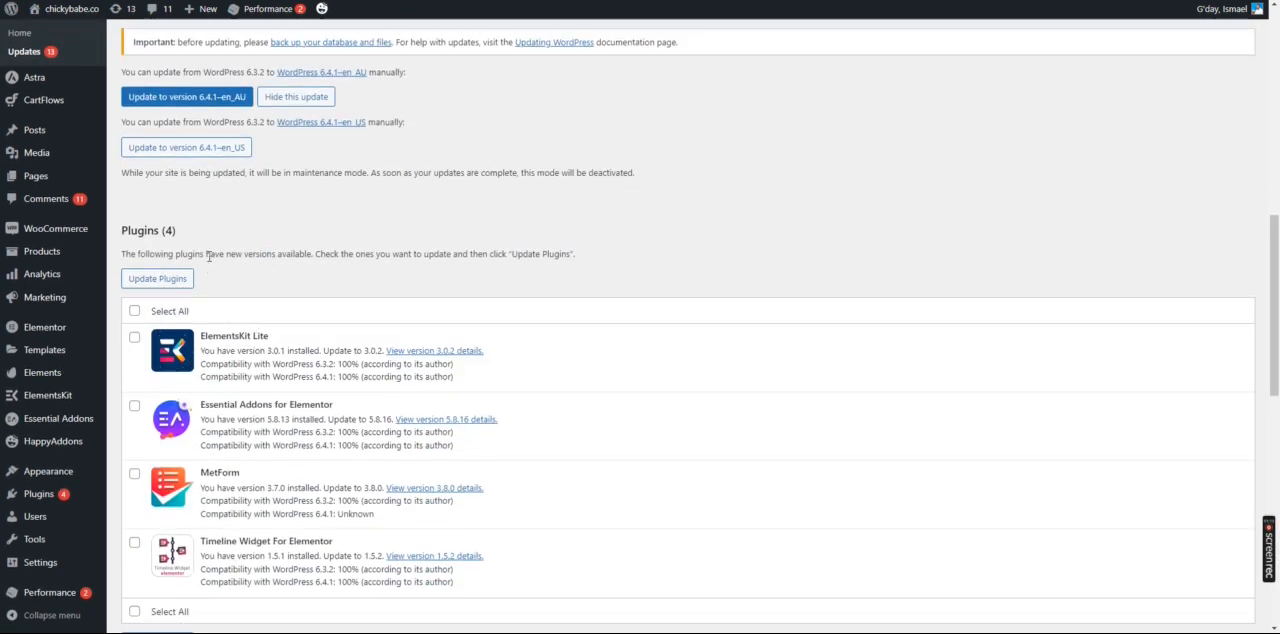
{"action": "left_click", "coordinate": [135, 312]}
{"action": "left_click", "coordinate": [170, 278]}
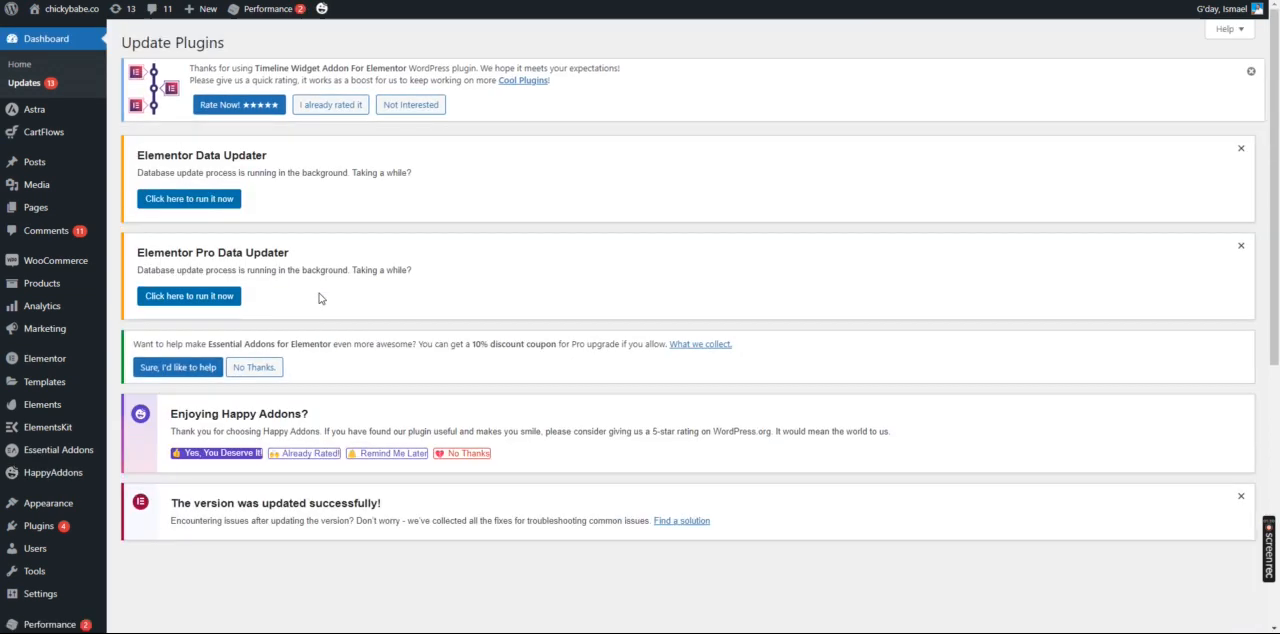
Examine the update result of each plugin, from ElementsKit Lite through Timeline Widget For Elementor
{"action": "scroll", "coordinate": [336, 290], "scroll_direction": "down", "scroll_amount": 4}
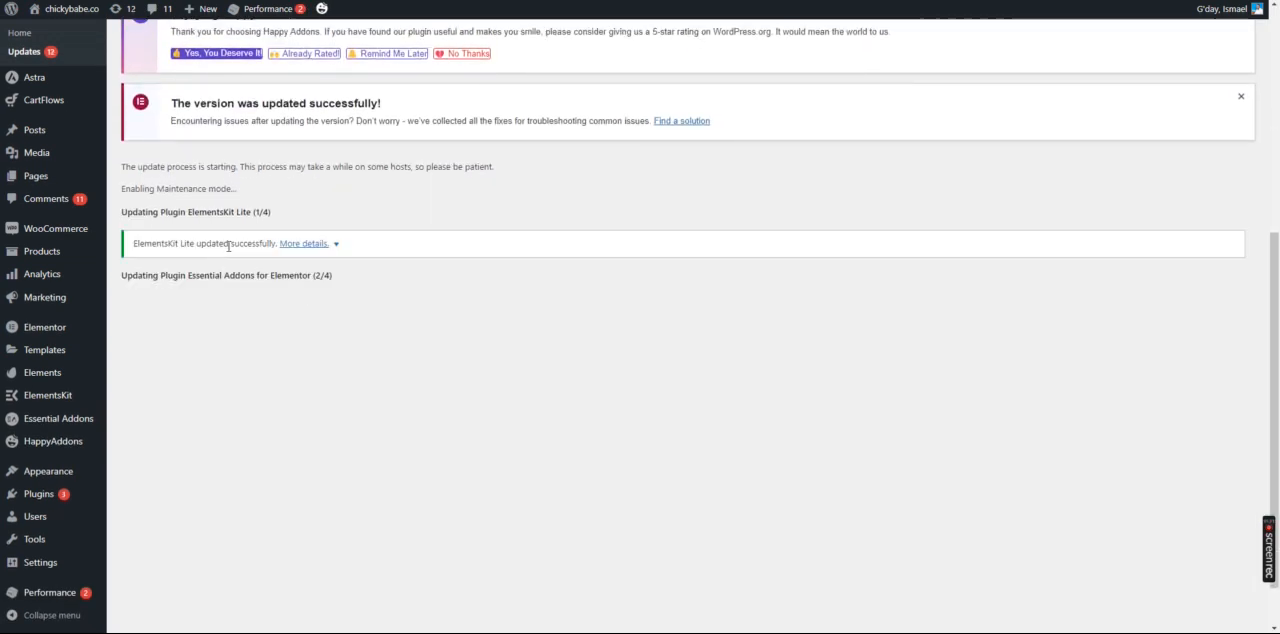
{"action": "left_click_drag", "start_coordinate": [158, 242], "coordinate": [232, 244]}
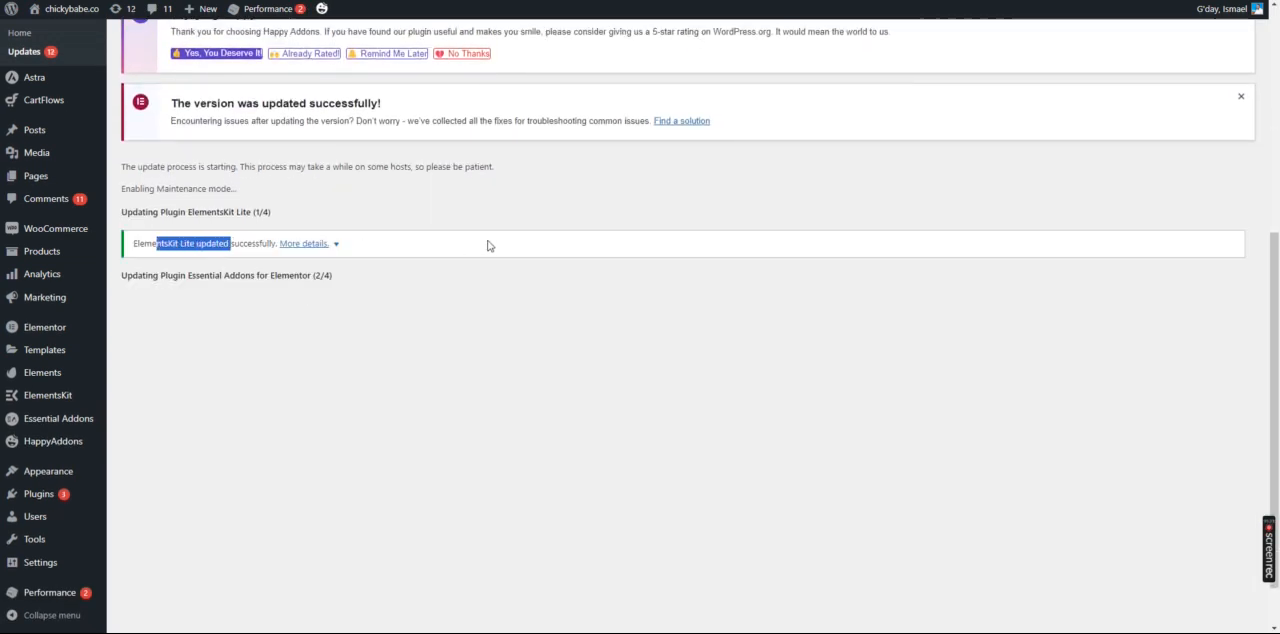
{"action": "left_click", "coordinate": [208, 306]}
{"action": "left_click_drag", "start_coordinate": [202, 306], "coordinate": [272, 305]}
{"action": "scroll", "coordinate": [400, 290], "scroll_direction": "down", "scroll_amount": 1}
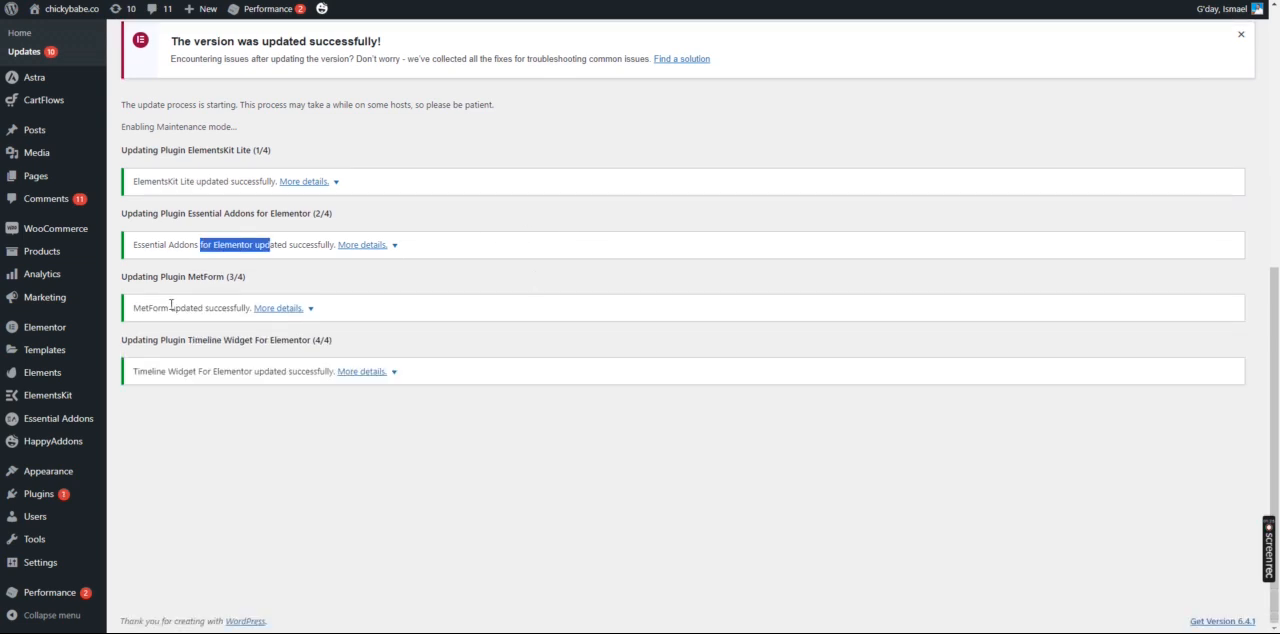
{"action": "left_click_drag", "start_coordinate": [171, 307], "coordinate": [283, 309]}
{"action": "left_click_drag", "start_coordinate": [208, 371], "coordinate": [292, 372]}
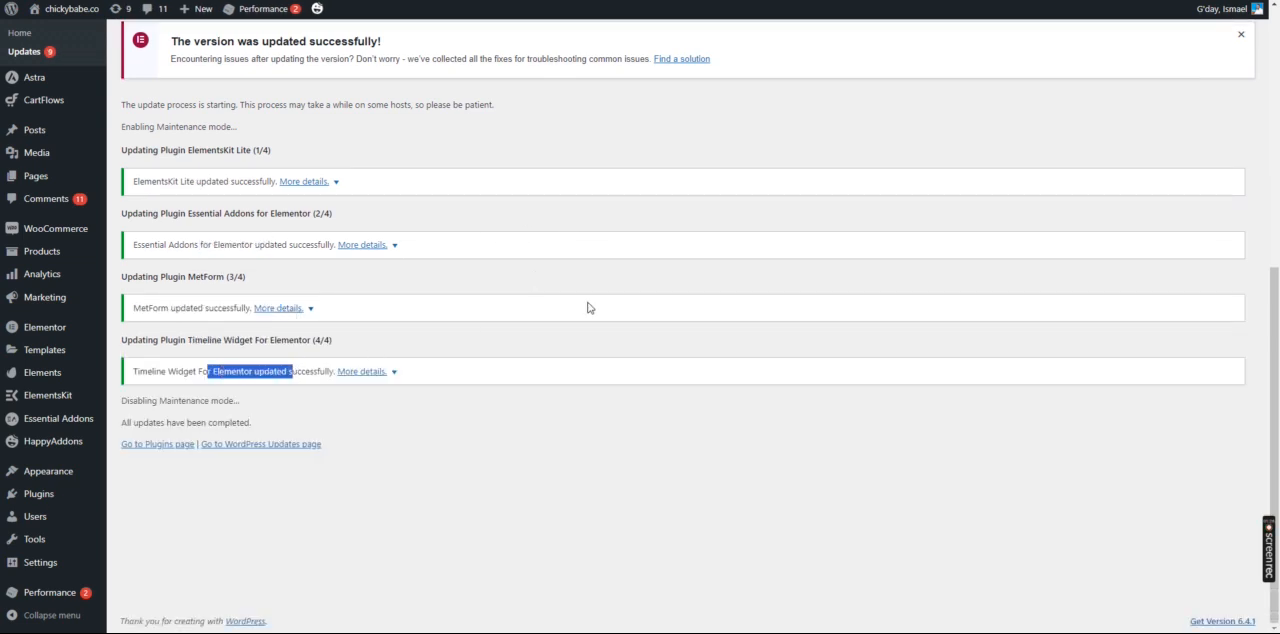
{"action": "scroll", "coordinate": [593, 303], "scroll_direction": "up", "scroll_amount": 4}
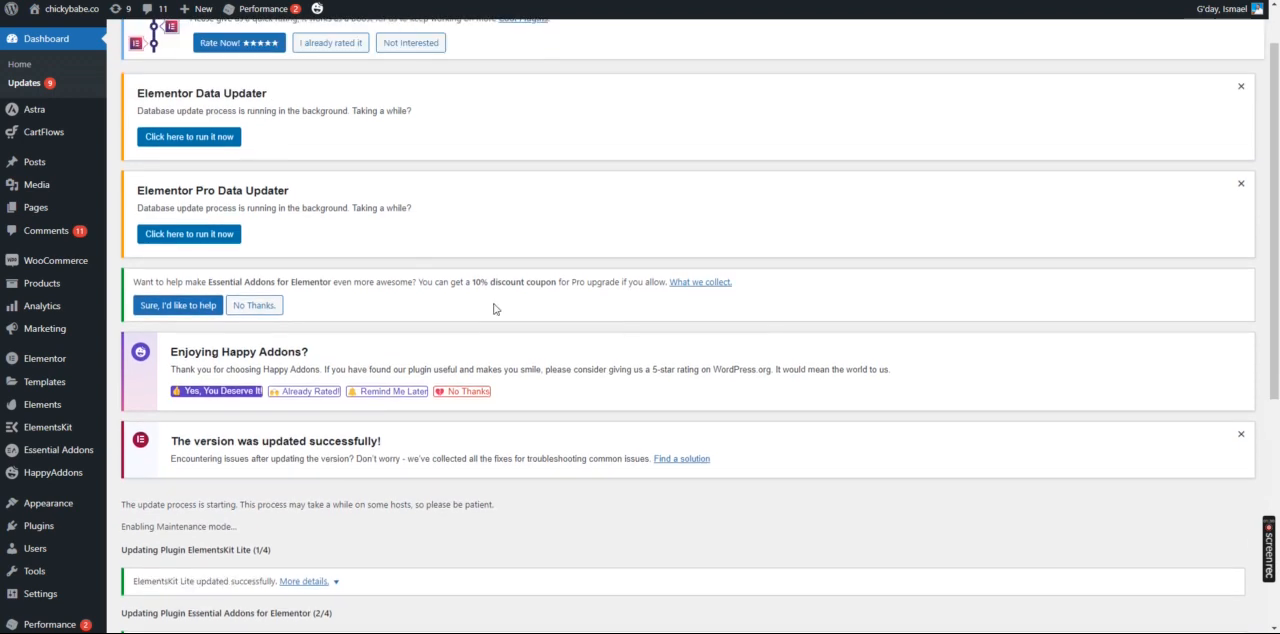
{"action": "scroll", "coordinate": [483, 428], "scroll_direction": "up", "scroll_amount": 1}
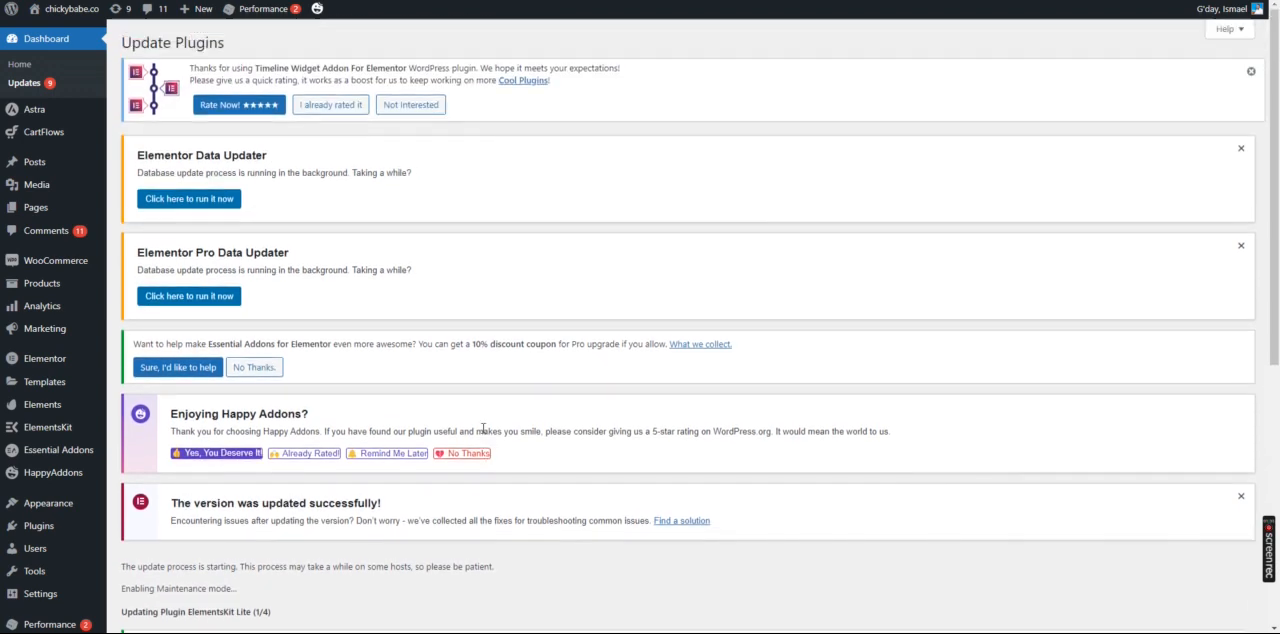
Return to the WordPress Updates page, select all themes with pending updates and update them together
{"action": "scroll", "coordinate": [478, 431], "scroll_direction": "down", "scroll_amount": 4}
{"action": "scroll", "coordinate": [394, 428], "scroll_direction": "up", "scroll_amount": 4}
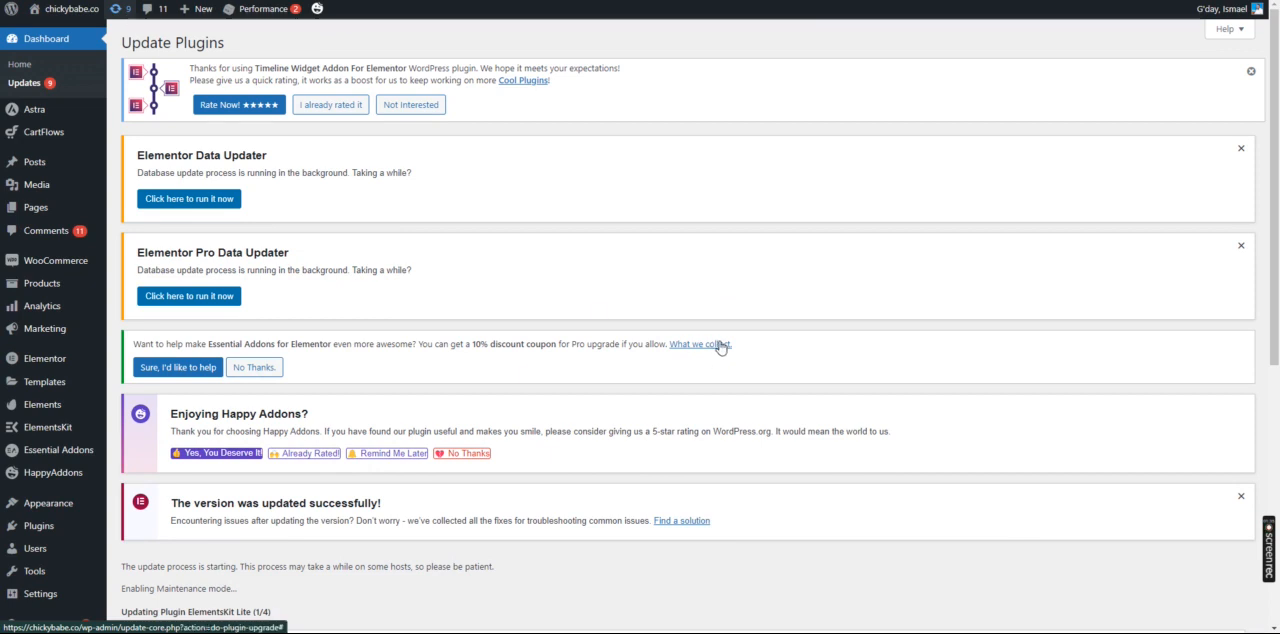
{"action": "scroll", "coordinate": [409, 366], "scroll_direction": "down", "scroll_amount": 10}
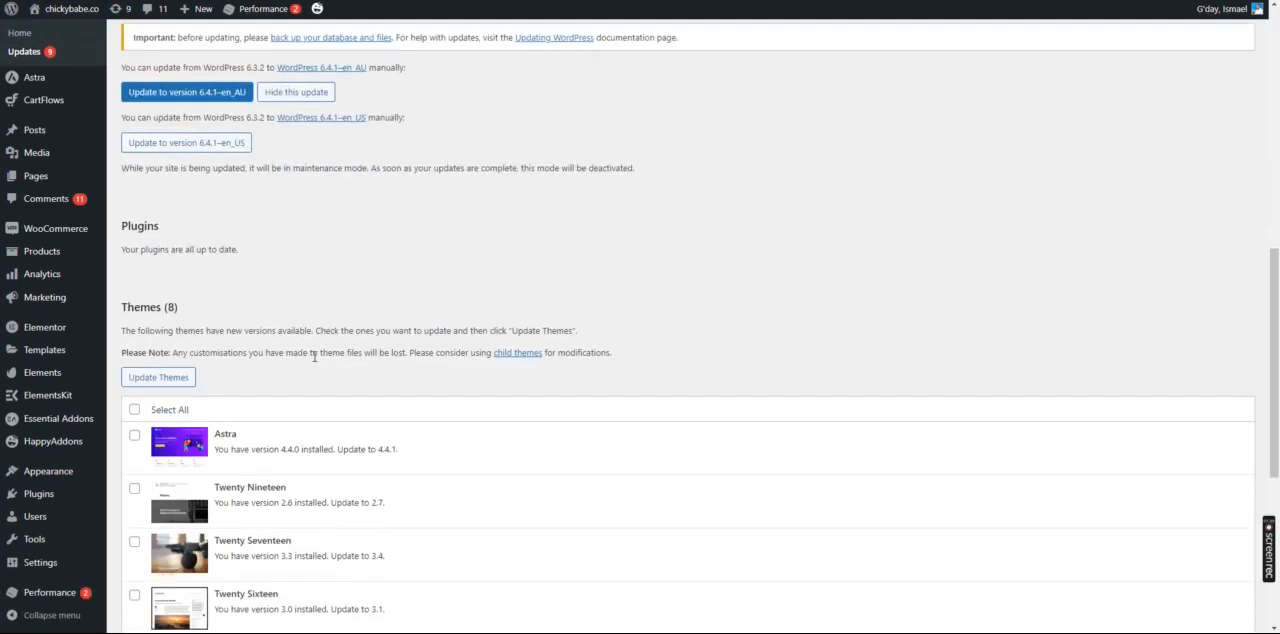
{"action": "scroll", "coordinate": [313, 357], "scroll_direction": "down", "scroll_amount": 1}
{"action": "left_click_drag", "start_coordinate": [131, 250], "coordinate": [180, 242]}
{"action": "left_click", "coordinate": [135, 344]}
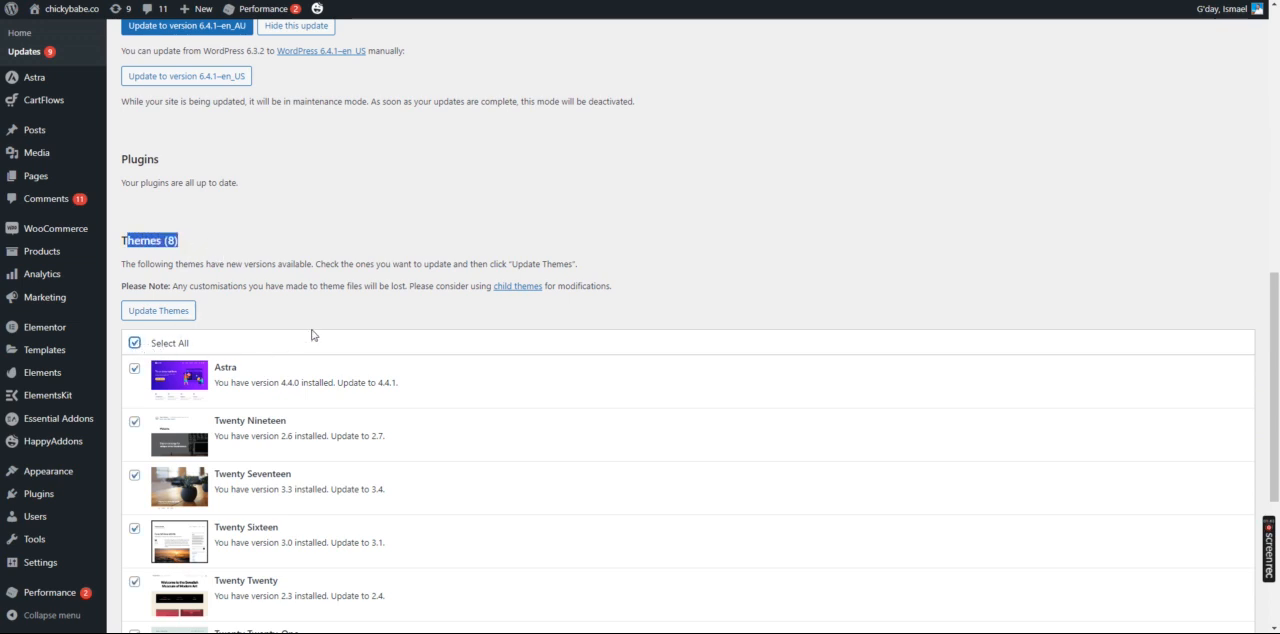
{"action": "left_click", "coordinate": [157, 313]}
Examine the update result of each theme from Astra through Twenty Twenty-Two, and reopen the WordPress Updates page
{"action": "scroll", "coordinate": [290, 290], "scroll_direction": "down", "scroll_amount": 2}
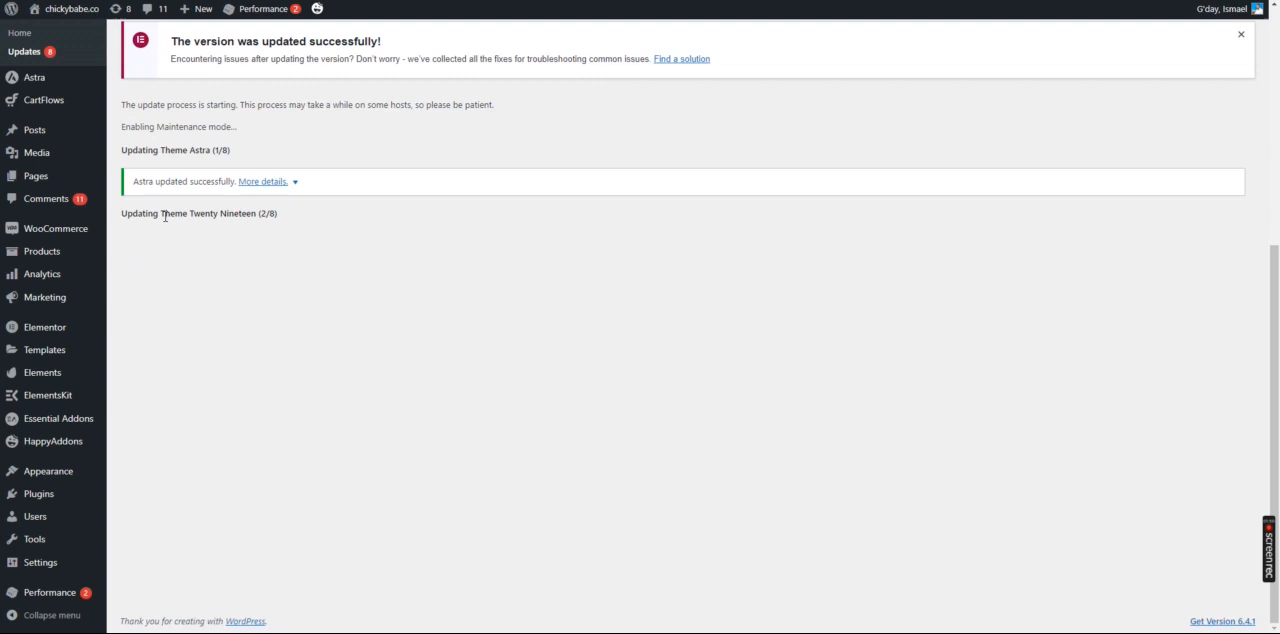
{"action": "left_click_drag", "start_coordinate": [162, 181], "coordinate": [218, 181]}
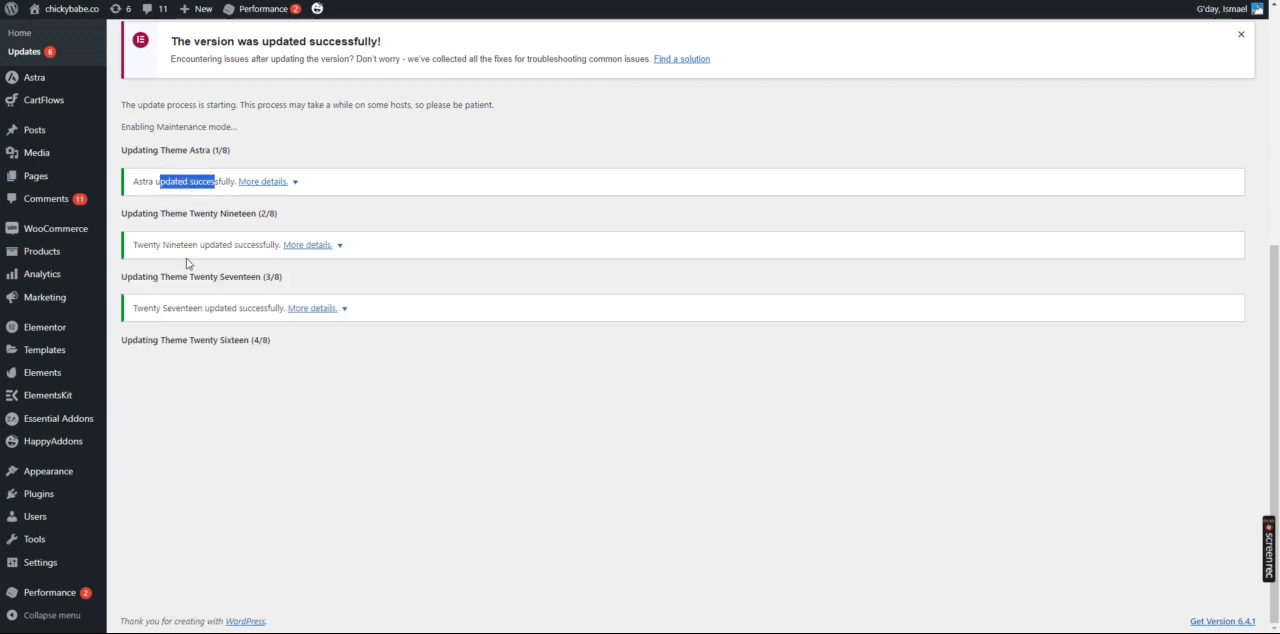
{"action": "left_click_drag", "start_coordinate": [182, 245], "coordinate": [246, 245]}
{"action": "left_click_drag", "start_coordinate": [192, 308], "coordinate": [270, 308]}
{"action": "left_click_drag", "start_coordinate": [212, 371], "coordinate": [306, 372]}
{"action": "left_click_drag", "start_coordinate": [182, 434], "coordinate": [296, 436]}
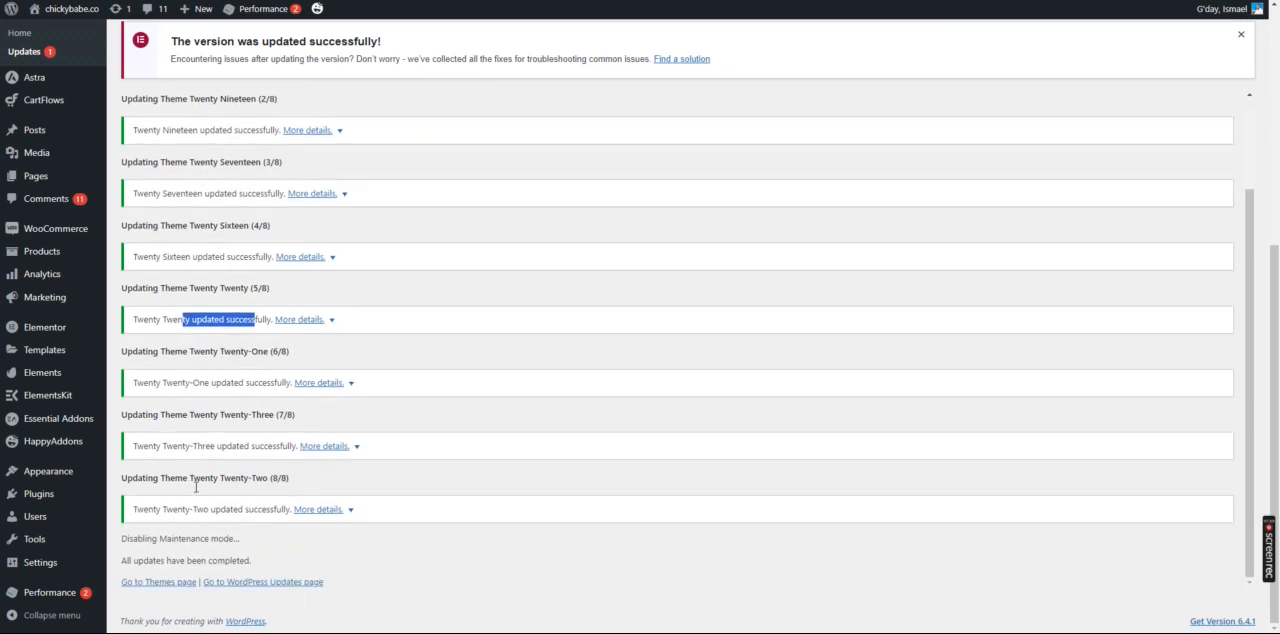
{"action": "scroll", "coordinate": [316, 477], "scroll_direction": "up", "scroll_amount": 5}
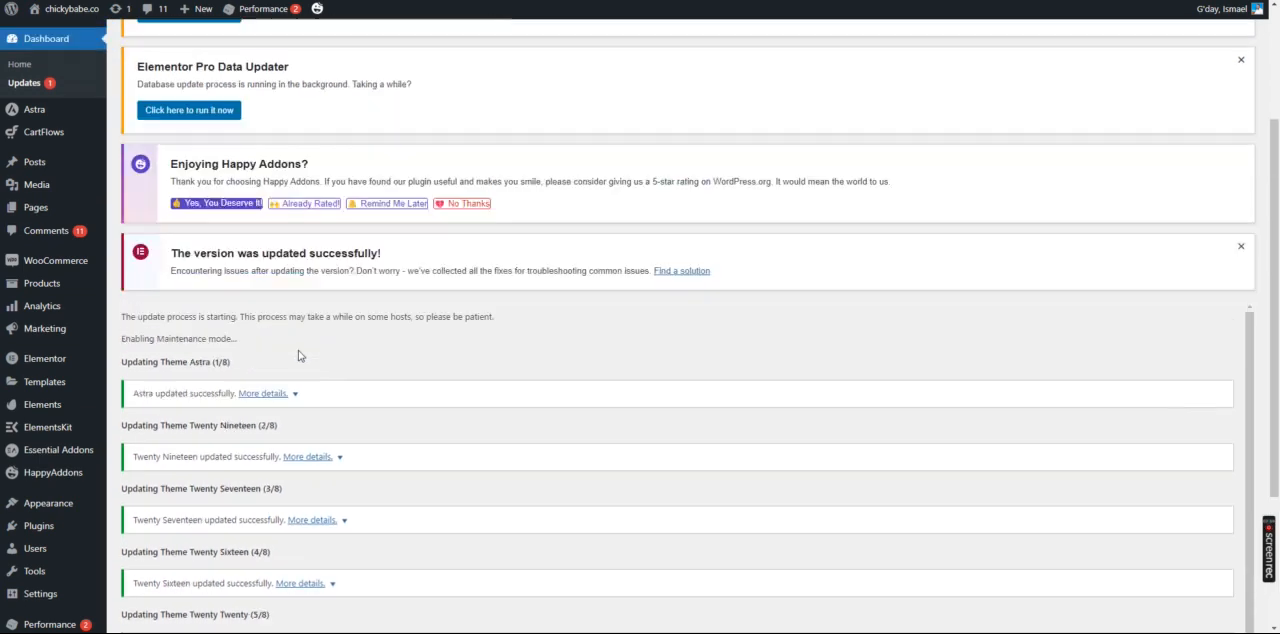
{"action": "scroll", "coordinate": [230, 216], "scroll_direction": "up", "scroll_amount": 2}
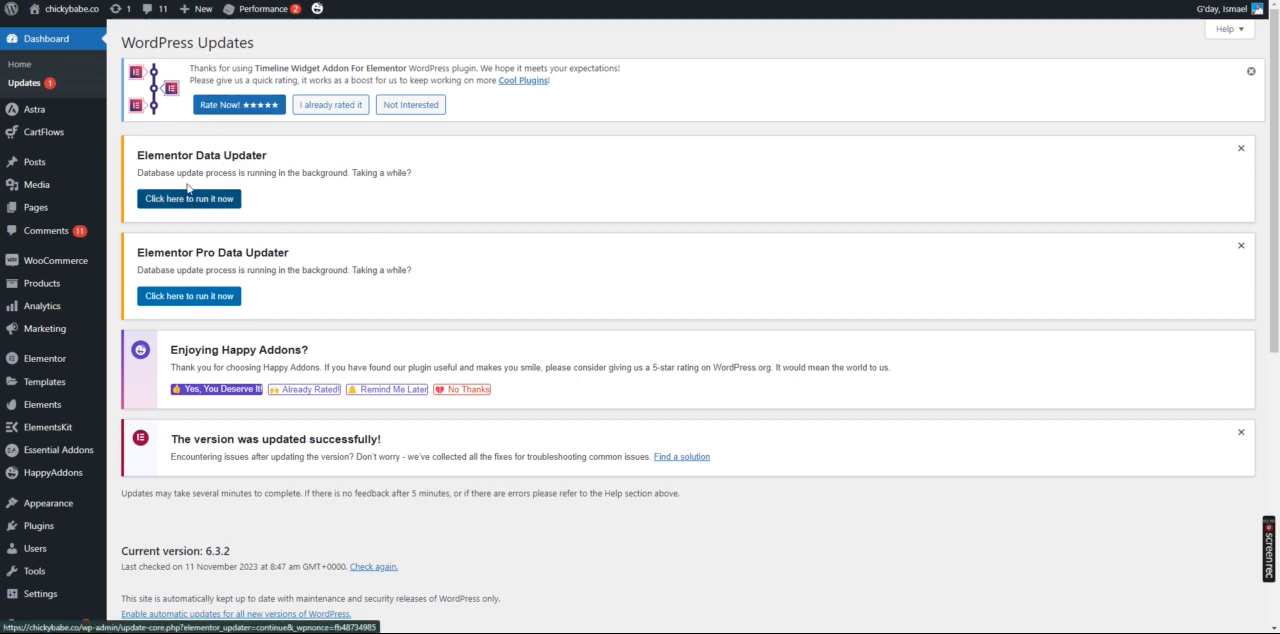
Update WordPress core to version 6.4.1–en_AU from the WordPress Updates page and follow the update's progress
{"action": "scroll", "coordinate": [200, 212], "scroll_direction": "down", "scroll_amount": 4}
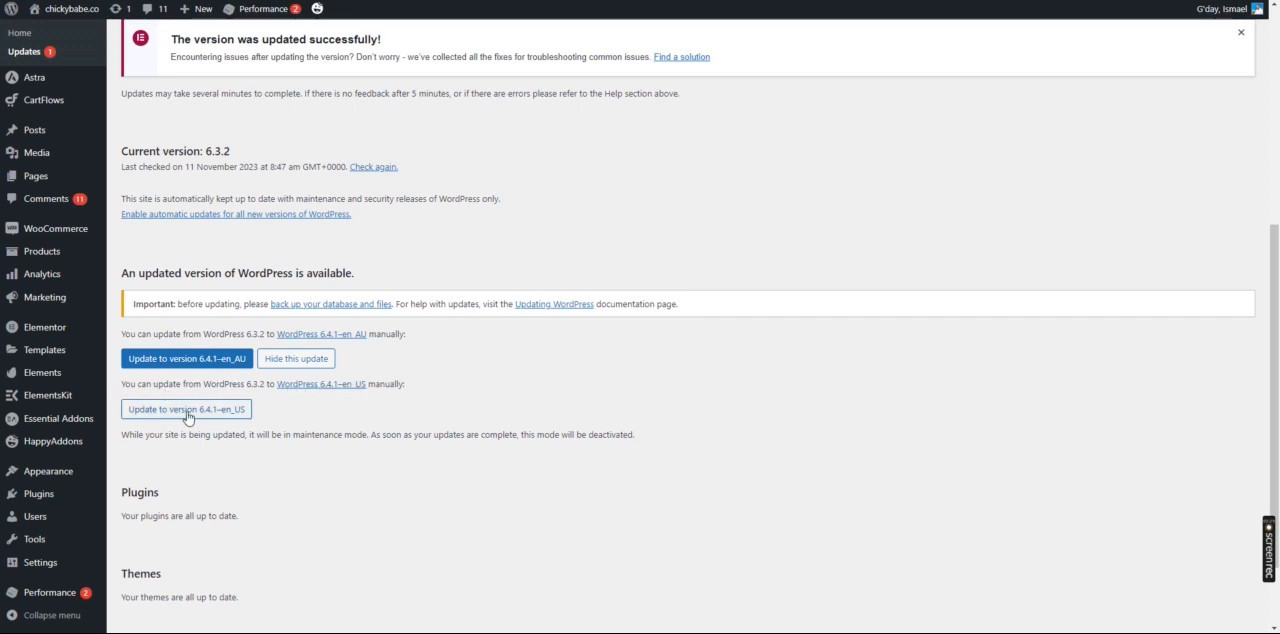
{"action": "left_click", "coordinate": [153, 357]}
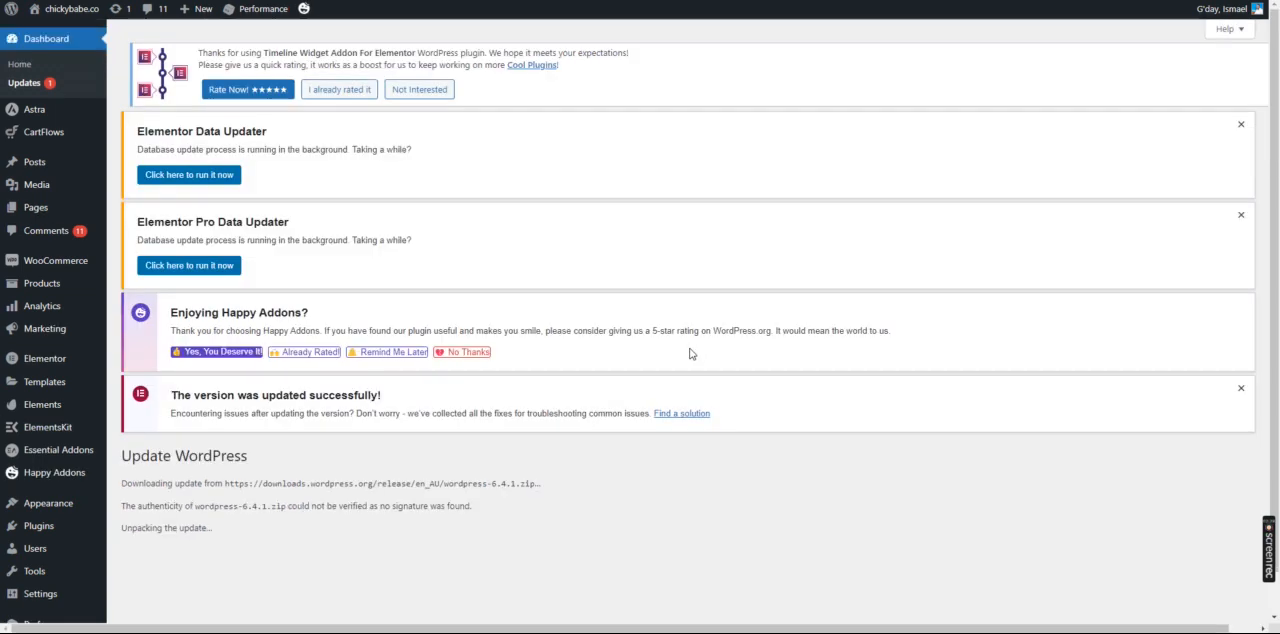
{"action": "scroll", "coordinate": [480, 420], "scroll_direction": "down", "scroll_amount": 1}
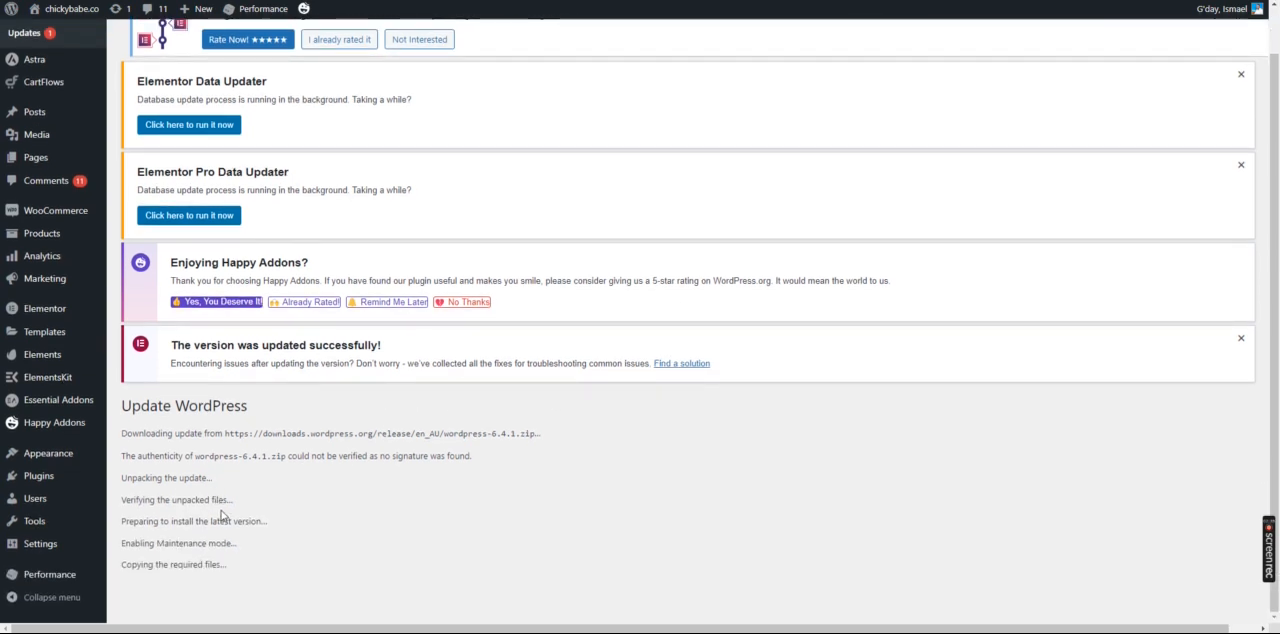
{"action": "scroll", "coordinate": [228, 513], "scroll_direction": "down", "scroll_amount": 1}
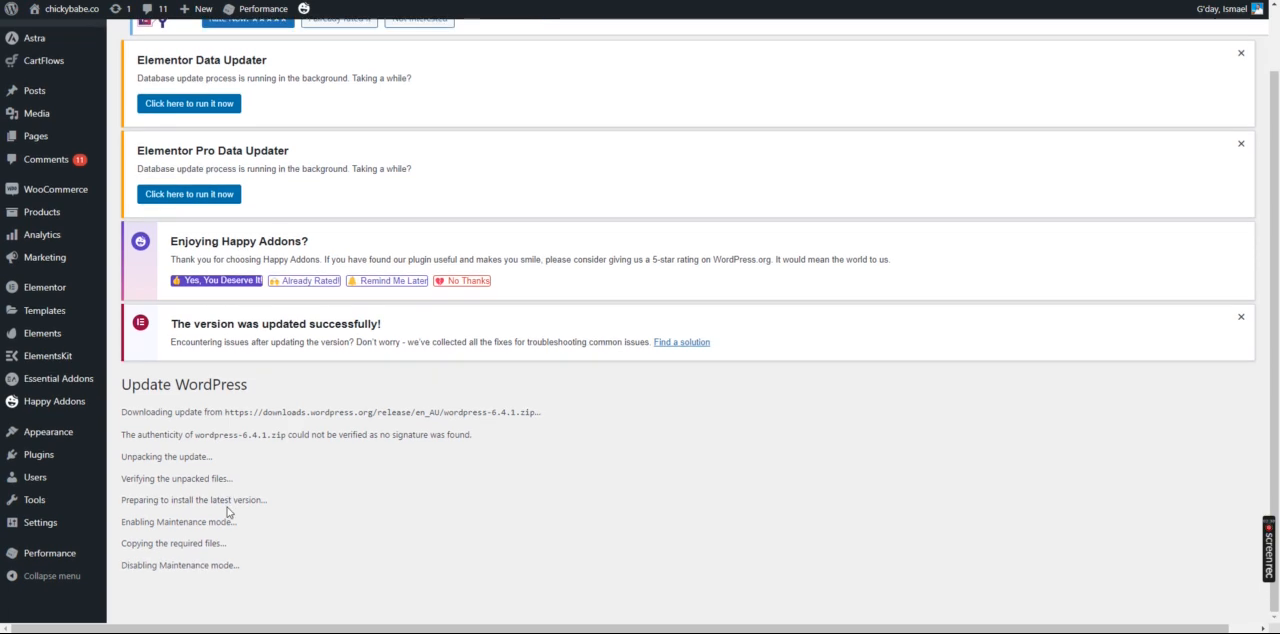
{"action": "scroll", "coordinate": [230, 505], "scroll_direction": "down", "scroll_amount": 1}
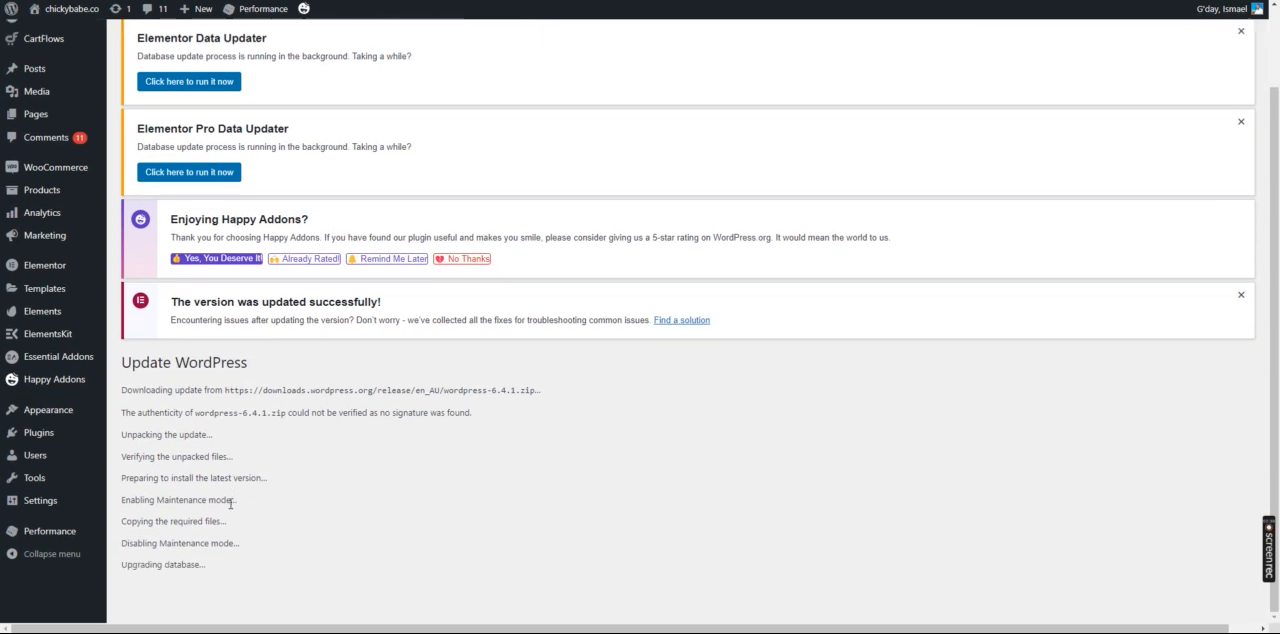
Examine the stages in the WordPress core update log and the release title on the What's New page
{"action": "scroll", "coordinate": [230, 503], "scroll_direction": "up", "scroll_amount": 1}
{"action": "scroll", "coordinate": [248, 512], "scroll_direction": "down", "scroll_amount": 1}
{"action": "left_click_drag", "start_coordinate": [137, 452], "coordinate": [309, 549]}
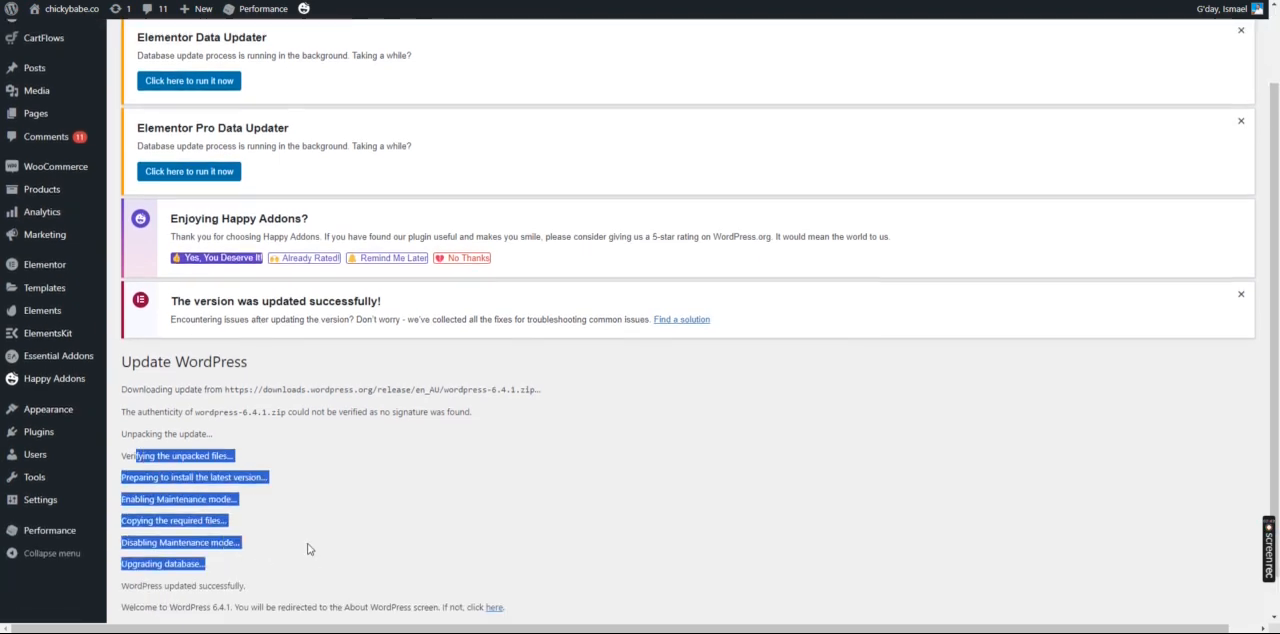
{"action": "scroll", "coordinate": [194, 549], "scroll_direction": "down", "scroll_amount": 10}
{"action": "scroll", "coordinate": [566, 303], "scroll_direction": "up", "scroll_amount": 5}
{"action": "scroll", "coordinate": [866, 332], "scroll_direction": "up", "scroll_amount": 2}
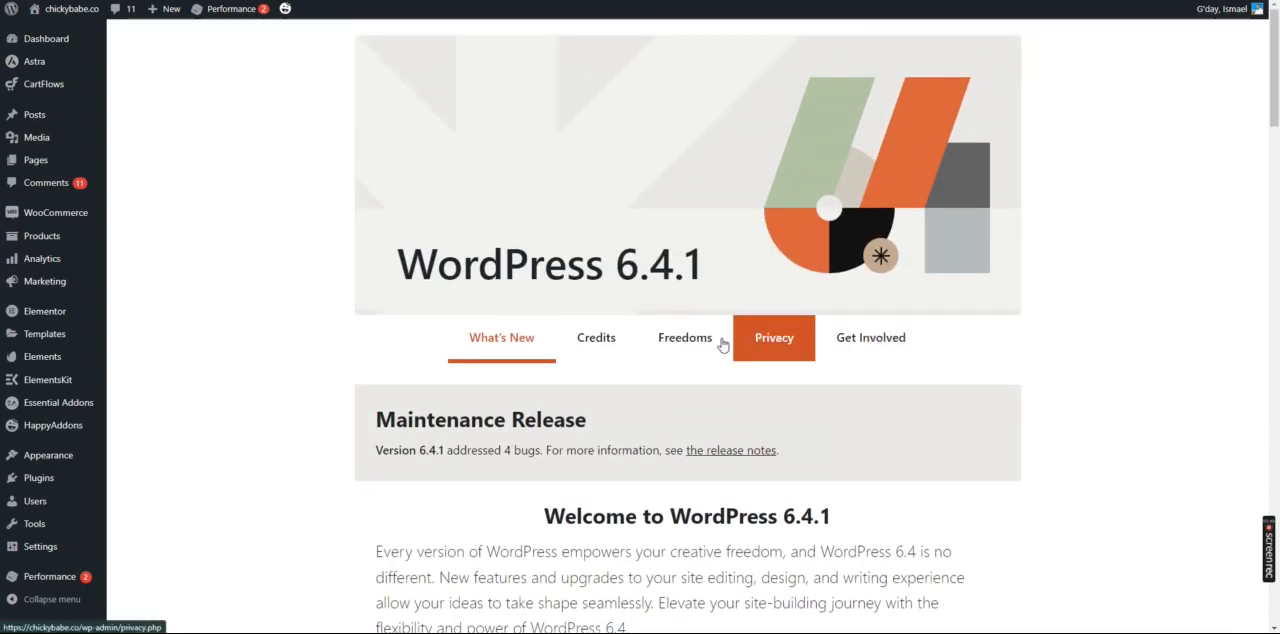
{"action": "left_click_drag", "start_coordinate": [464, 265], "coordinate": [842, 278]}
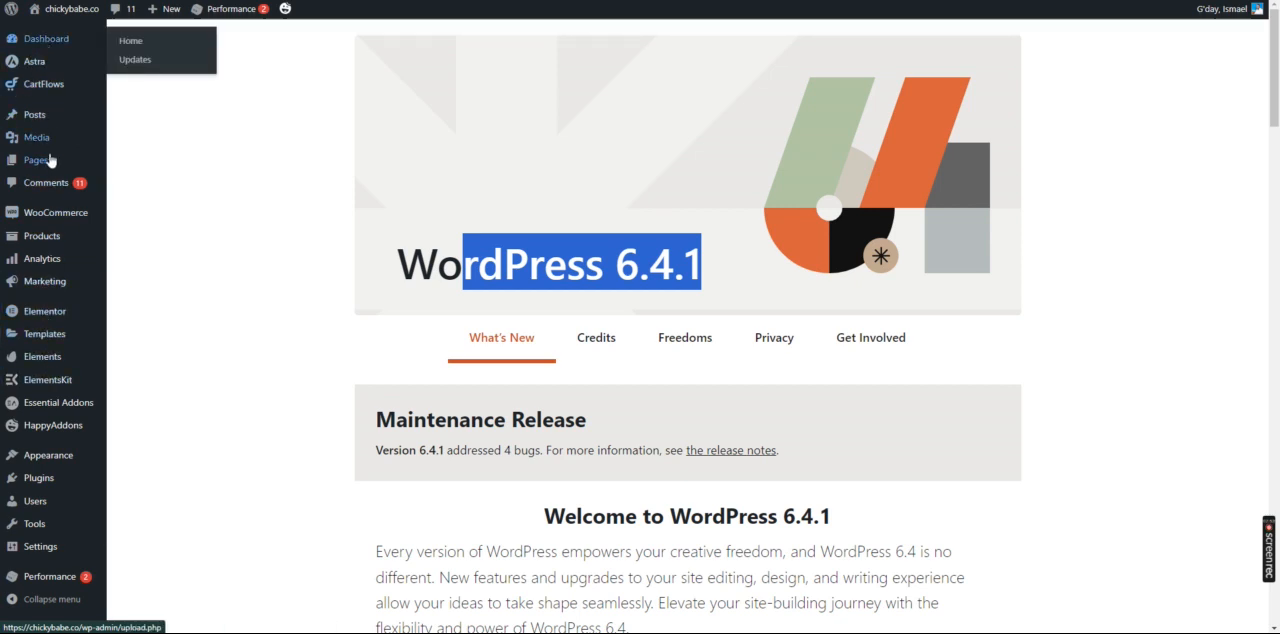
Reopen the WordPress Updates page and check the current WordPress version and the update status of plugins, themes and translations
{"action": "mouse_move", "coordinate": [45, 43]}
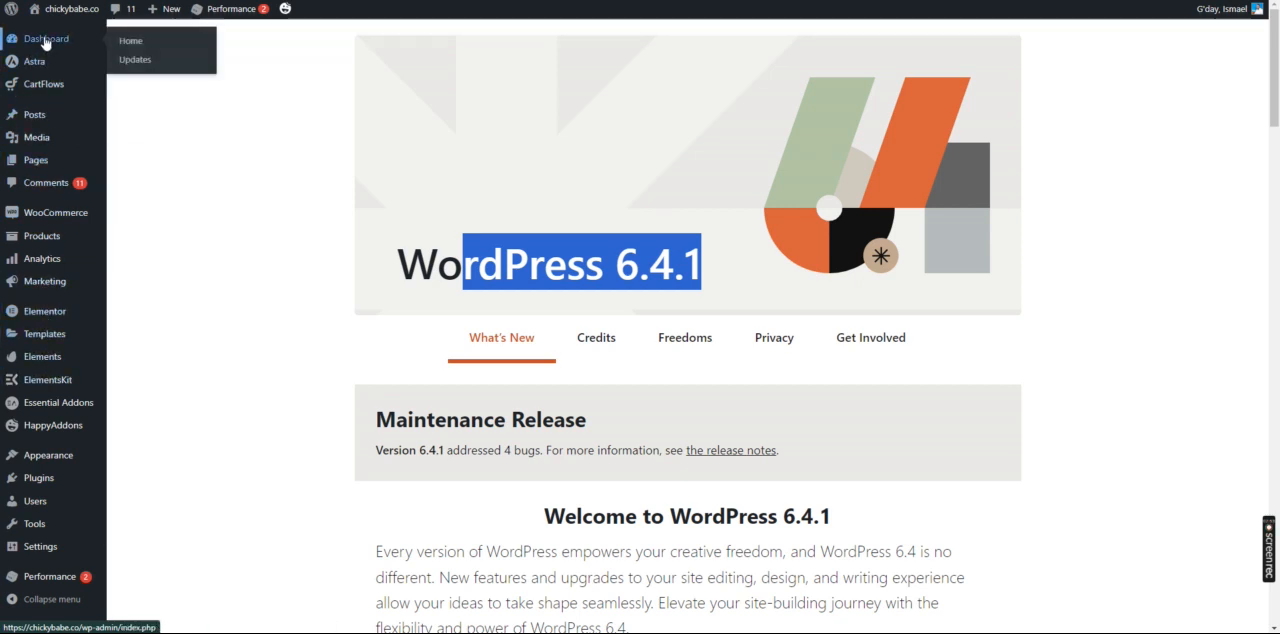
{"action": "left_click", "coordinate": [134, 60]}
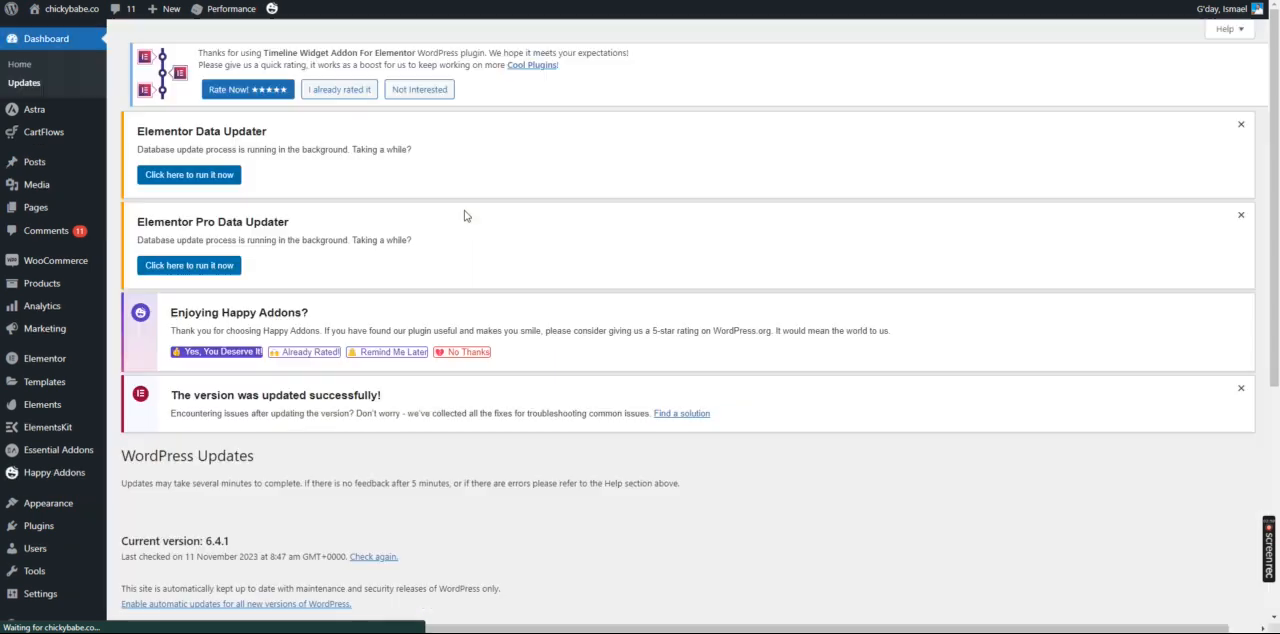
{"action": "scroll", "coordinate": [494, 254], "scroll_direction": "down", "scroll_amount": 3}
{"action": "scroll", "coordinate": [245, 245], "scroll_direction": "down", "scroll_amount": 3}
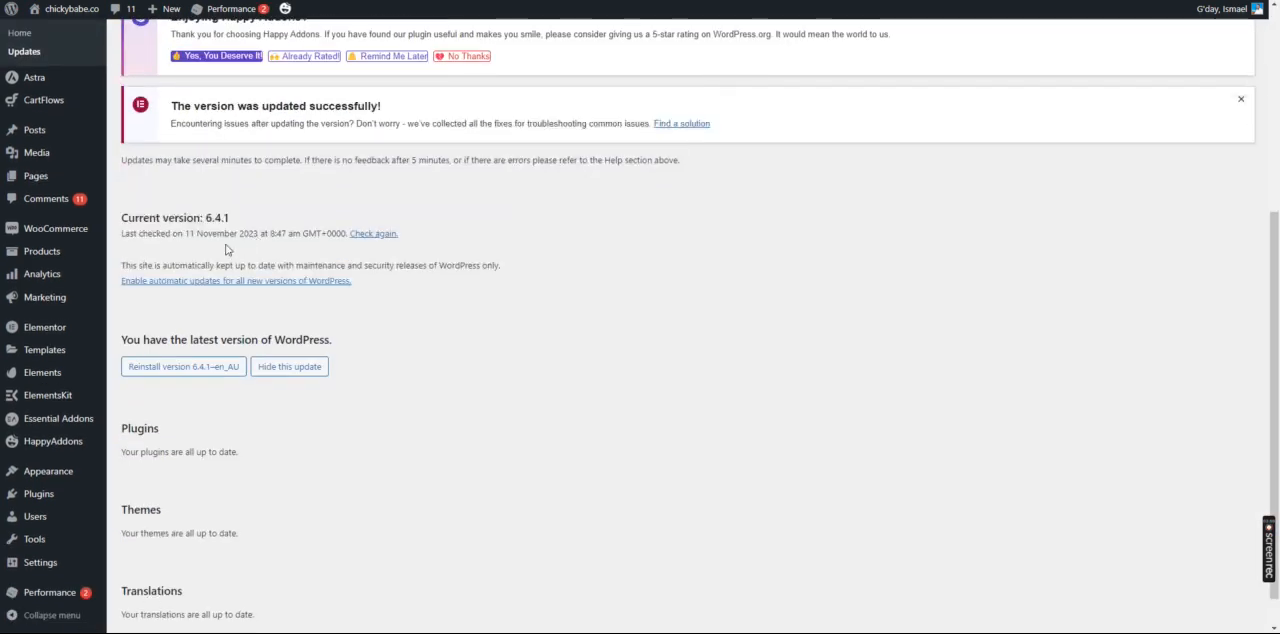
{"action": "left_click_drag", "start_coordinate": [138, 213], "coordinate": [297, 244]}
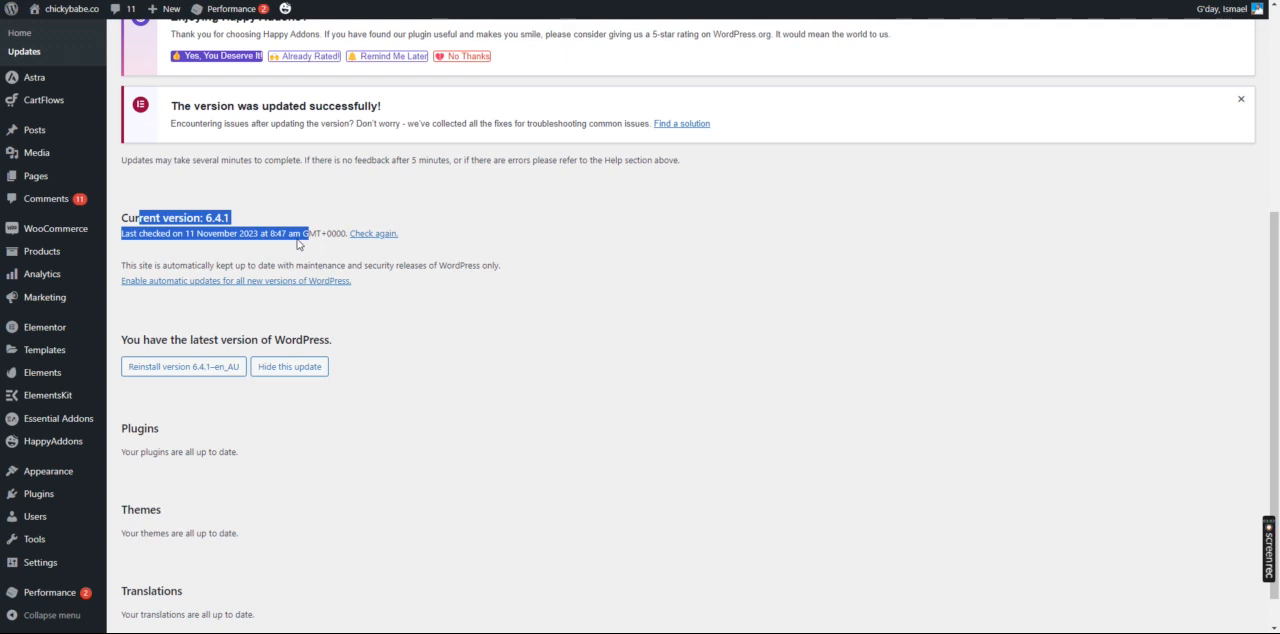
{"action": "left_click", "coordinate": [293, 232]}
{"action": "scroll", "coordinate": [351, 246], "scroll_direction": "down", "scroll_amount": 1}
{"action": "left_click_drag", "start_coordinate": [133, 390], "coordinate": [258, 396]}
{"action": "left_click_drag", "start_coordinate": [133, 470], "coordinate": [403, 503]}
{"action": "left_click_drag", "start_coordinate": [137, 547], "coordinate": [325, 550]}
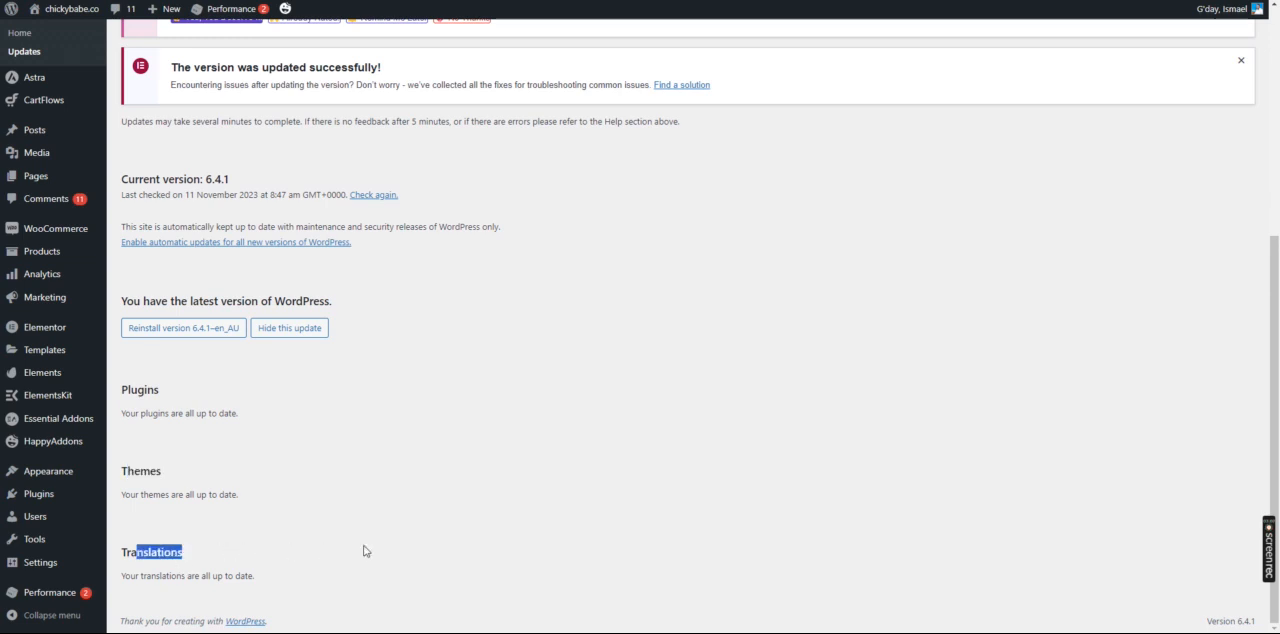
{"action": "scroll", "coordinate": [562, 532], "scroll_direction": "up", "scroll_amount": 5}
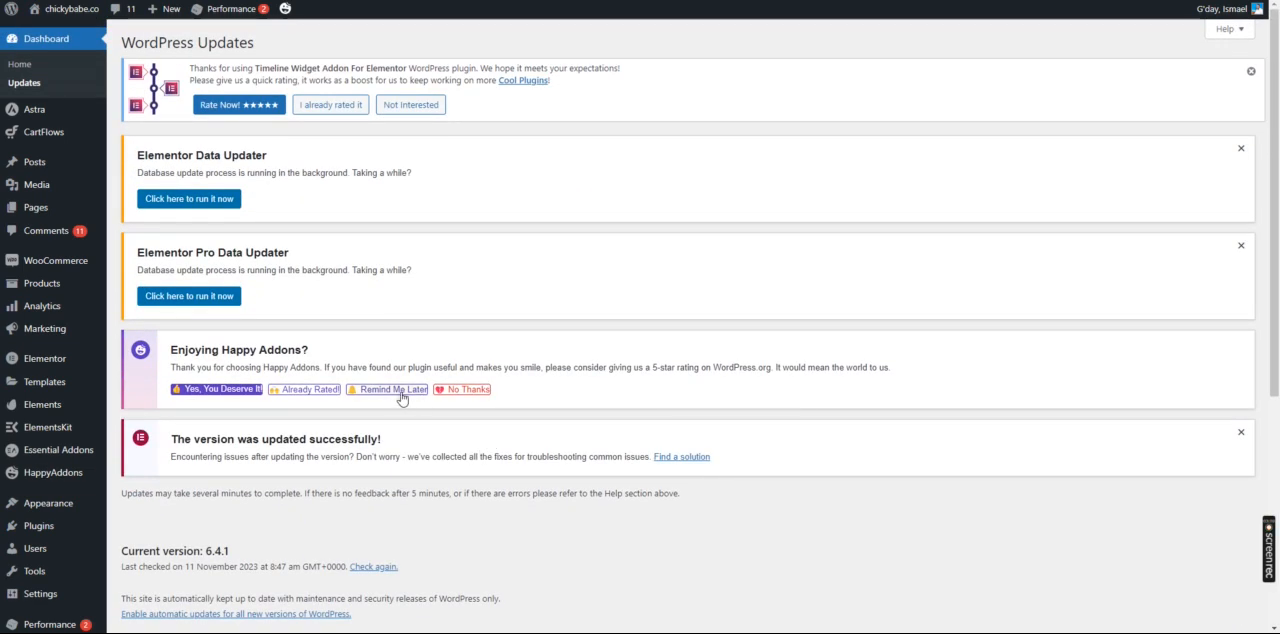